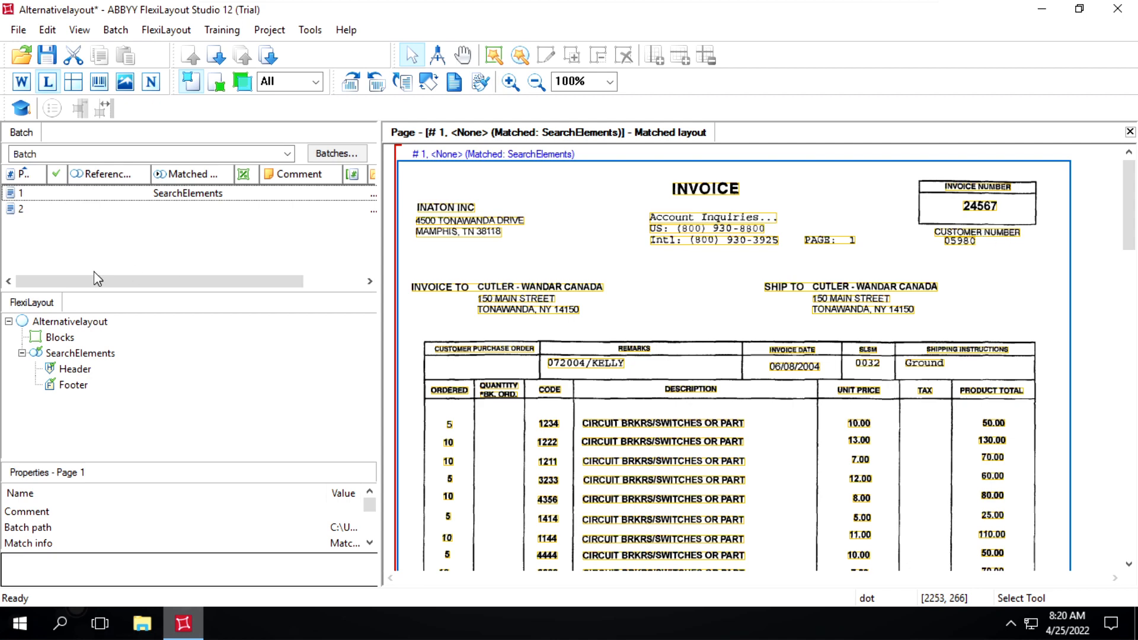
# Examine the invoice layout on page 2 of the batch, and return to the page 1 invoice.
pyautogui.click(28, 213)
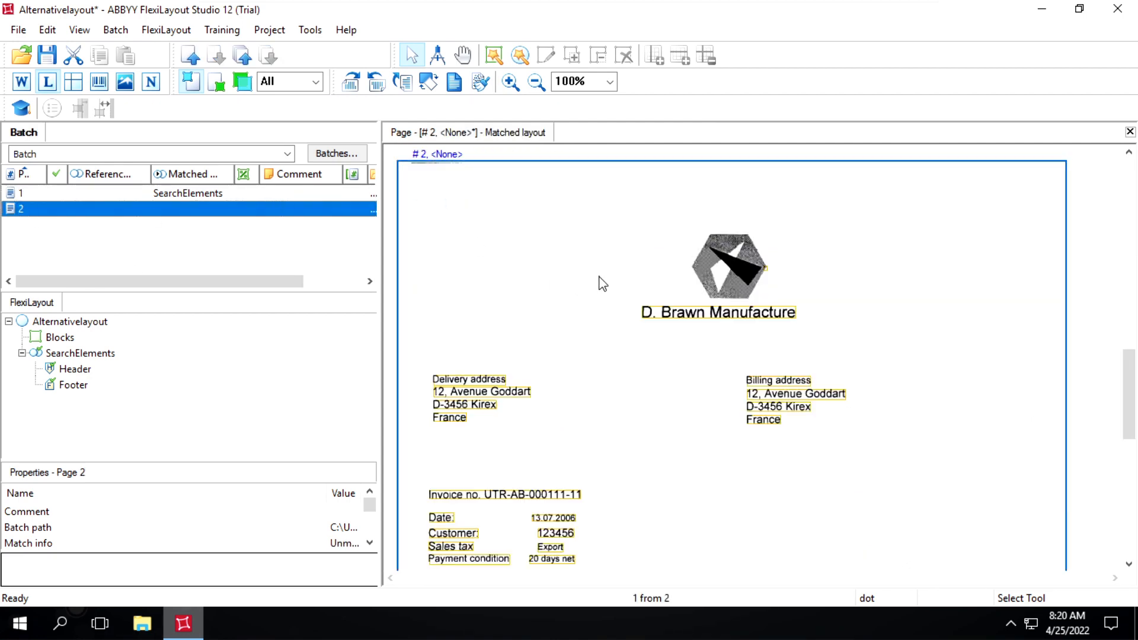
pyautogui.scroll(-3, 672, 376)
pyautogui.scroll(-3, 636, 388)
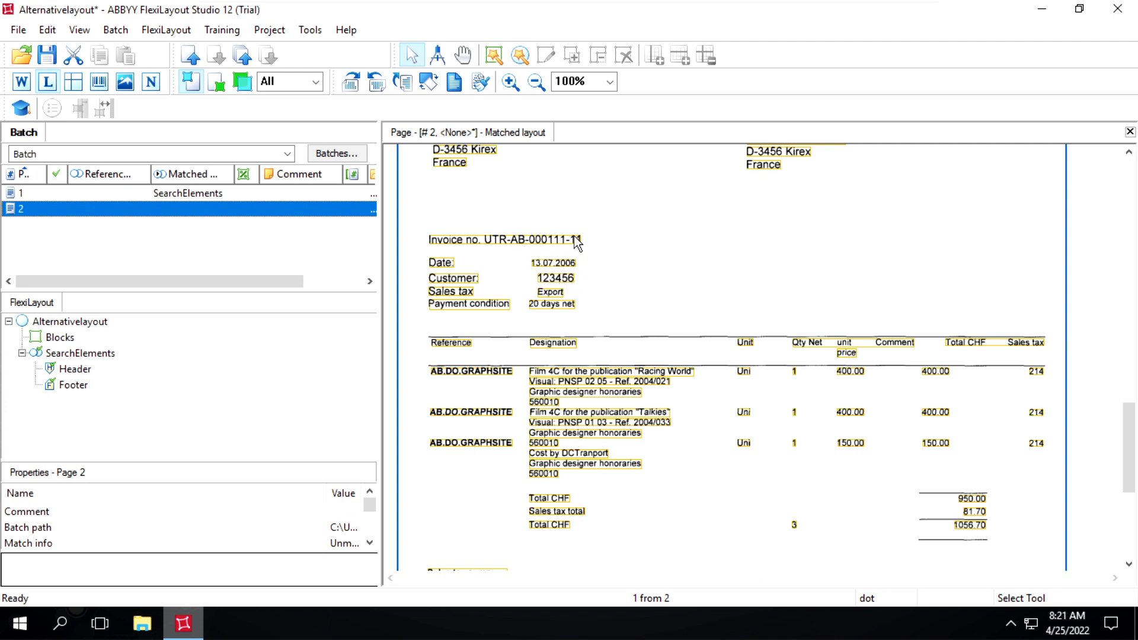
pyautogui.hotkey('ctrl', 's')
pyautogui.click(159, 194)
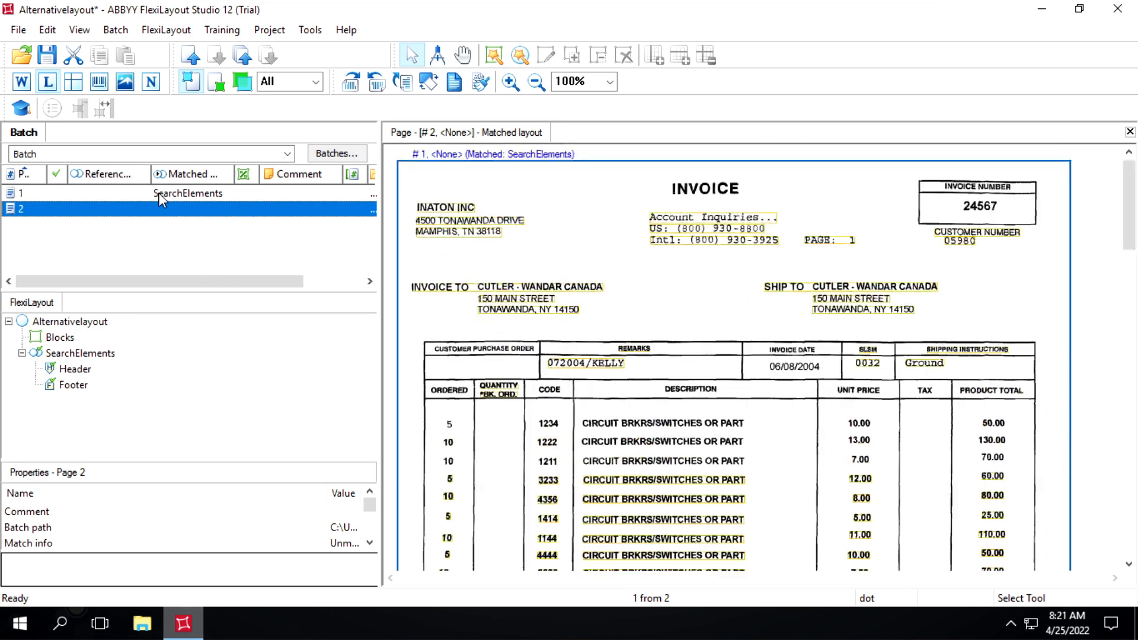
pyautogui.click(158, 193)
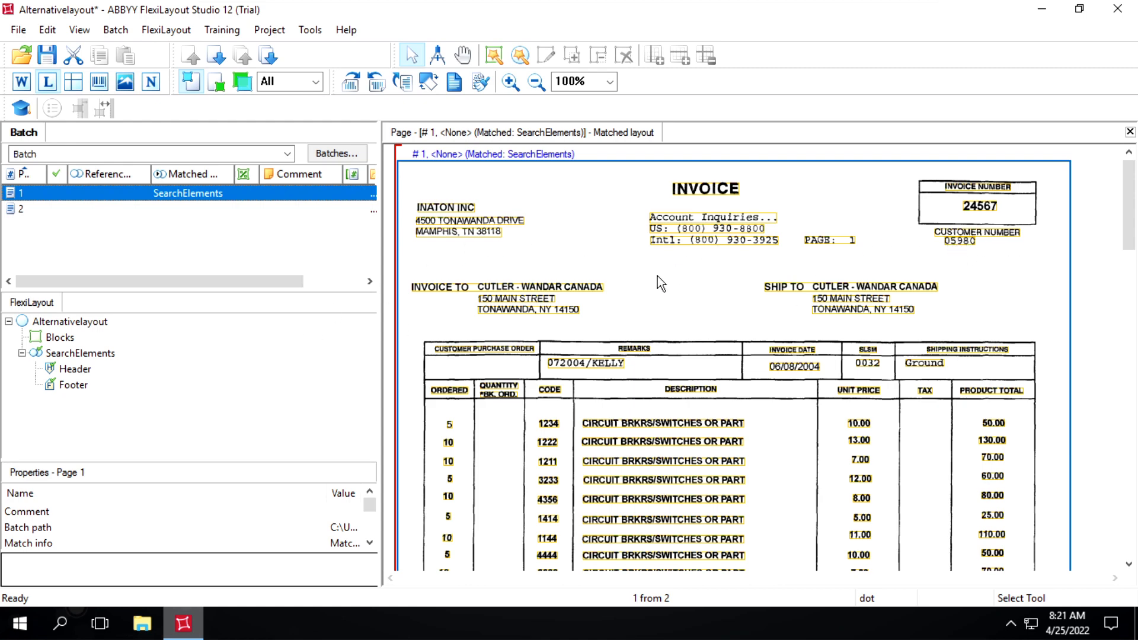
# Add a Static Text element named kwHeader inside the Header group.
pyautogui.rightClick(71, 373)
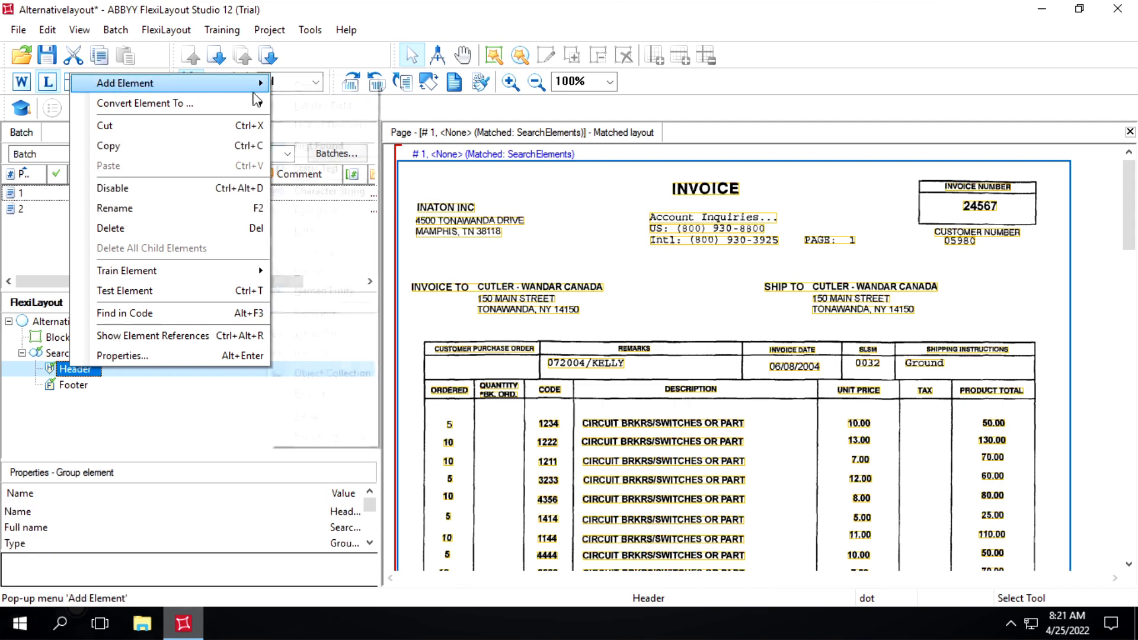
pyautogui.moveTo(124, 83)
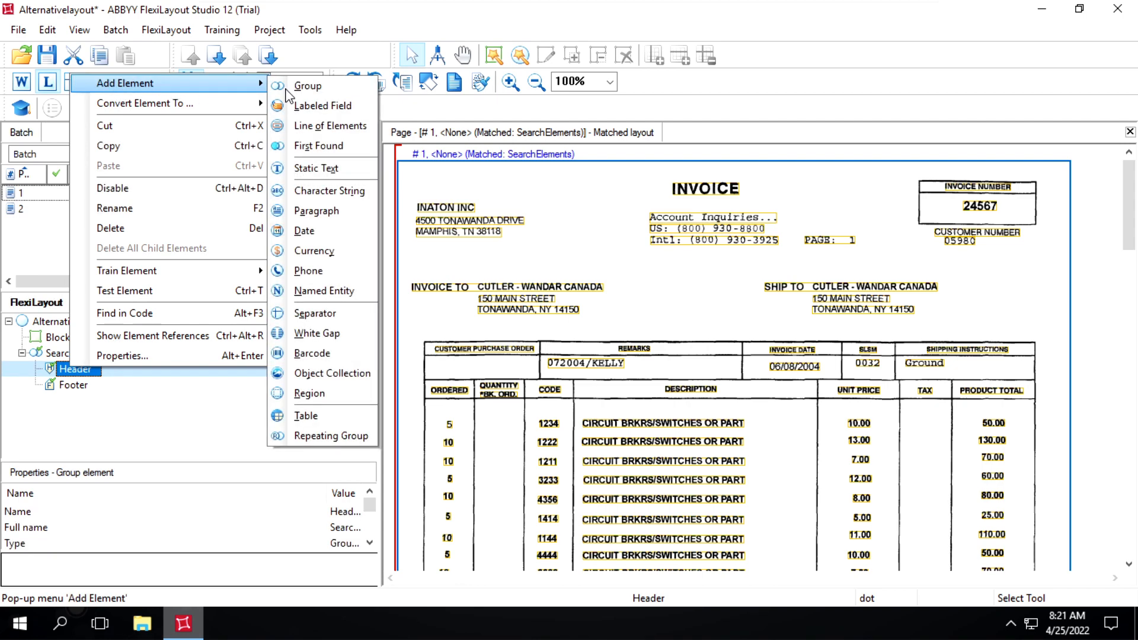
pyautogui.click(312, 170)
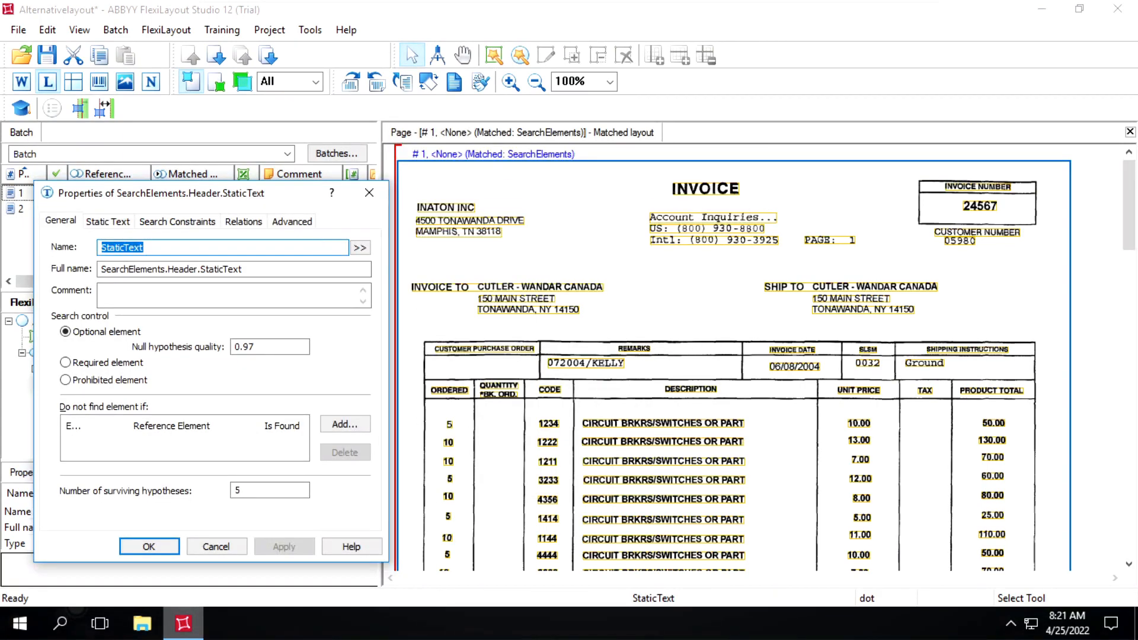
pyautogui.write('kw')
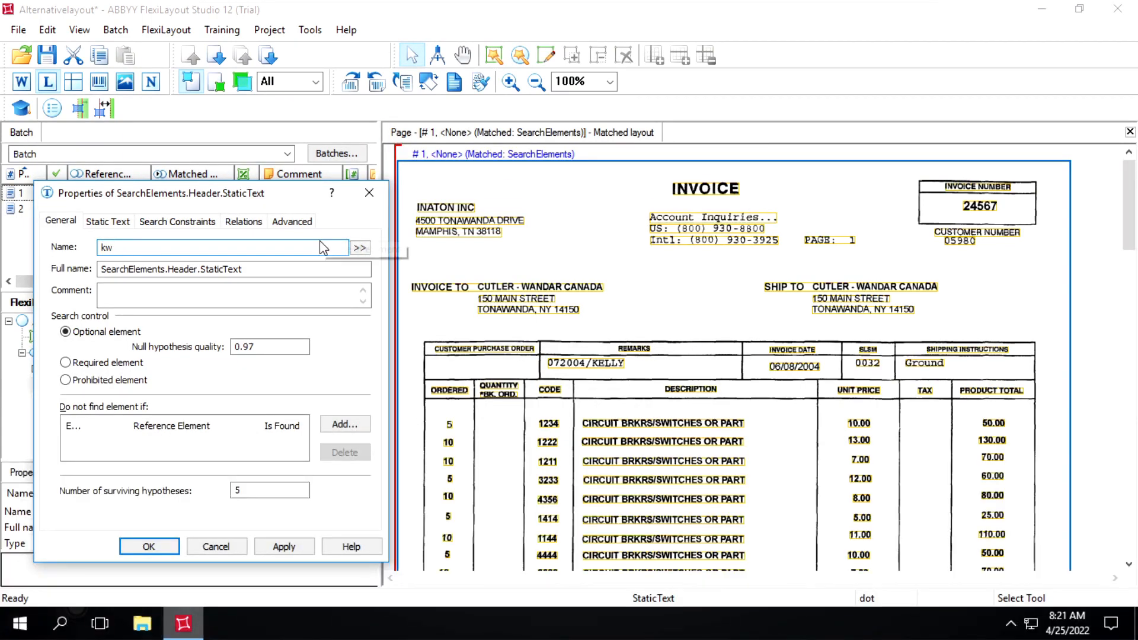
pyautogui.write('Heade')
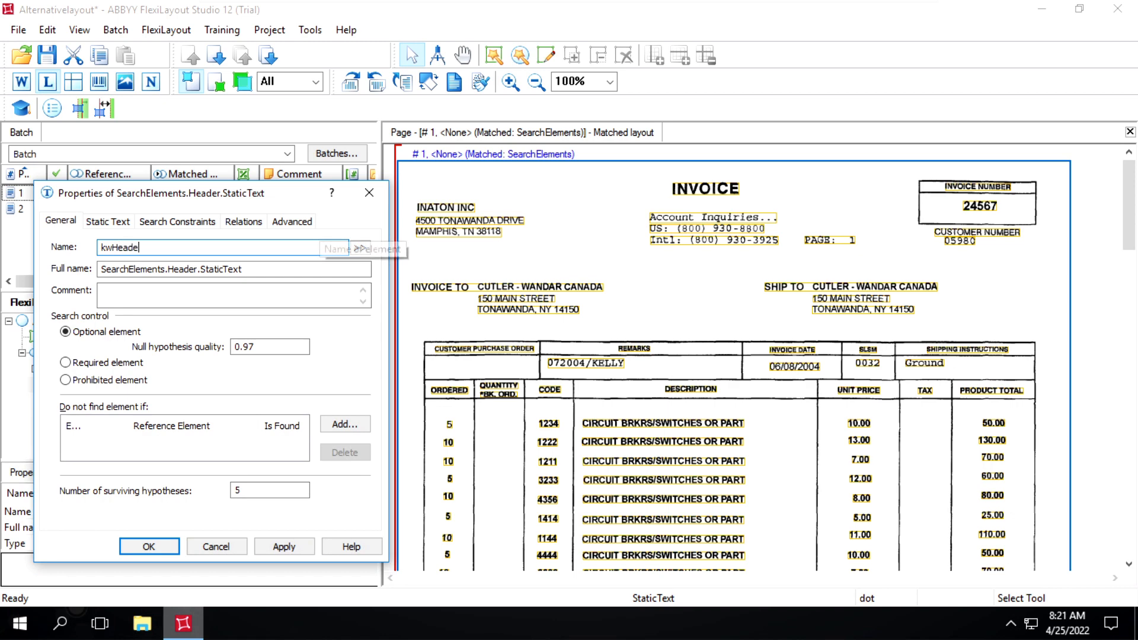
pyautogui.write('r')
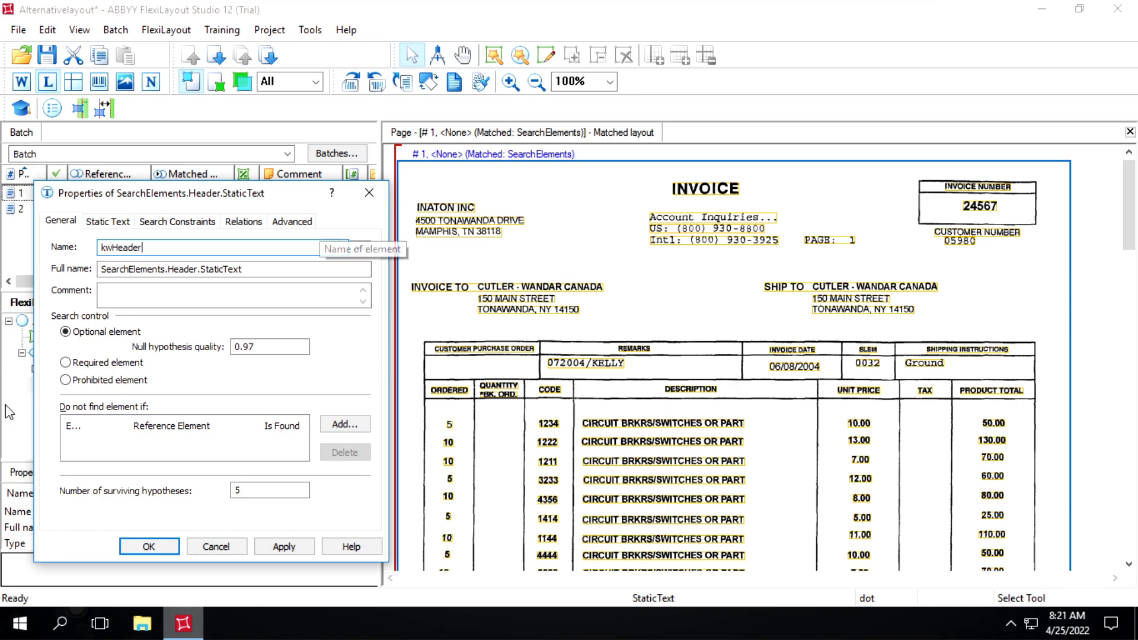
# Make the kwHeader element required and clear its number of surviving hypotheses for a new value.
pyautogui.click(66, 363)
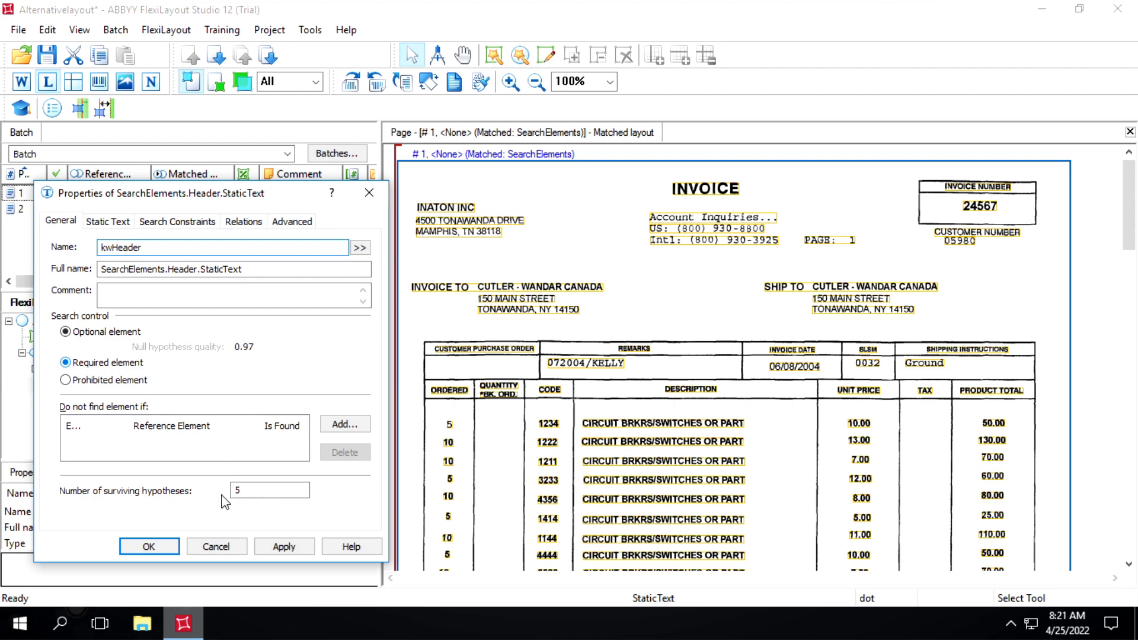
pyautogui.click(256, 490)
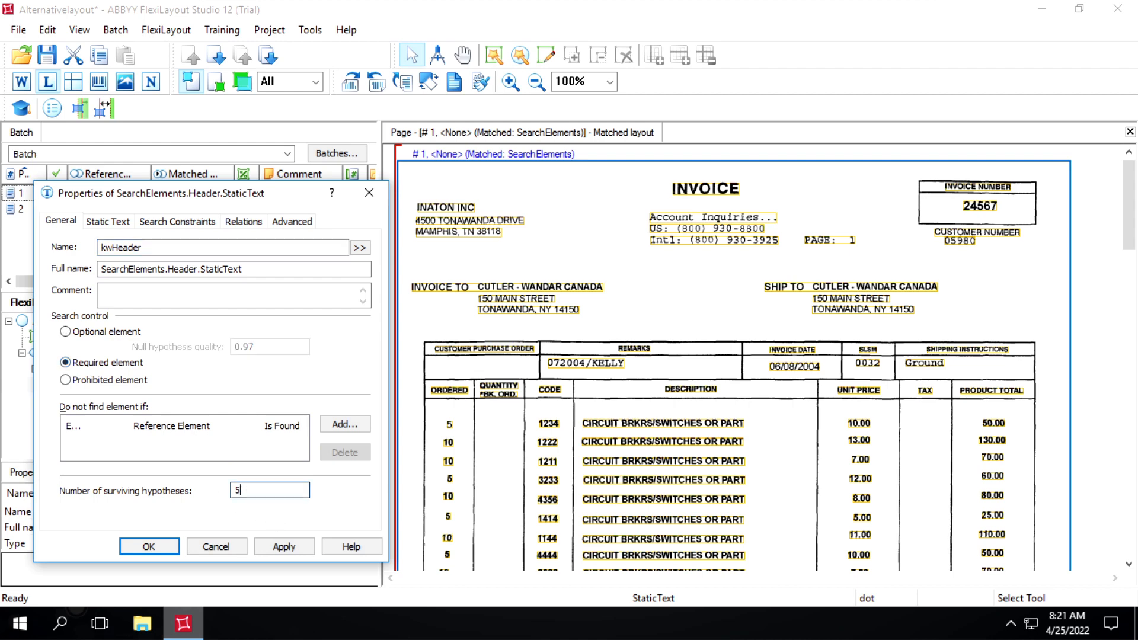
pyautogui.press('BackSpace')
# Set the kwHeader search text to INATON INC and have it take spaces into account.
pyautogui.click(115, 226)
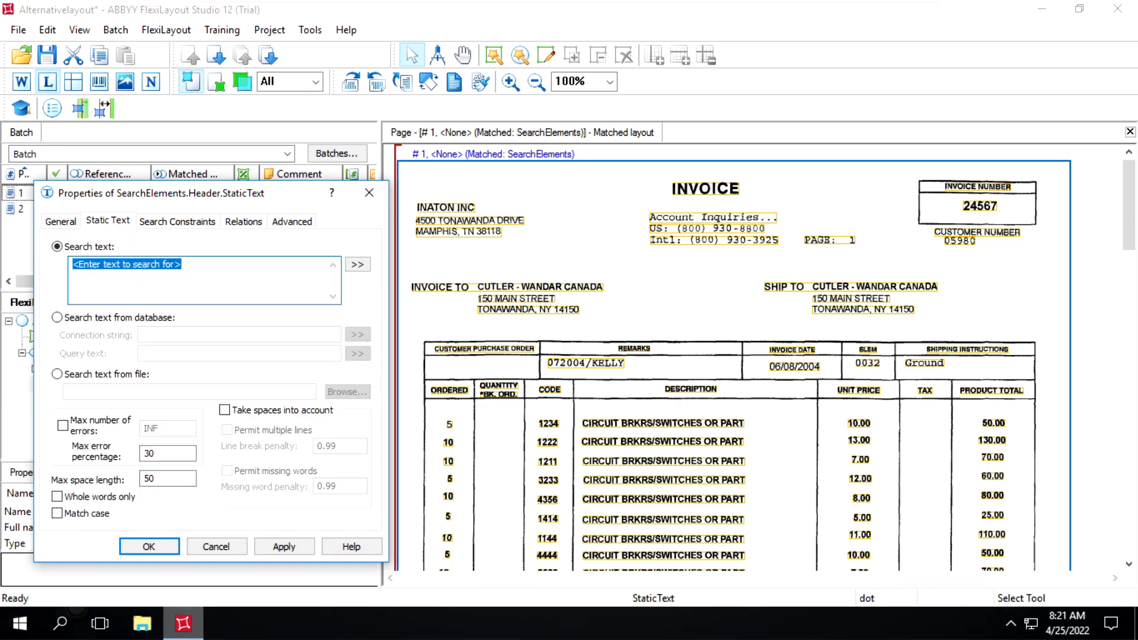
pyautogui.press('Delete')
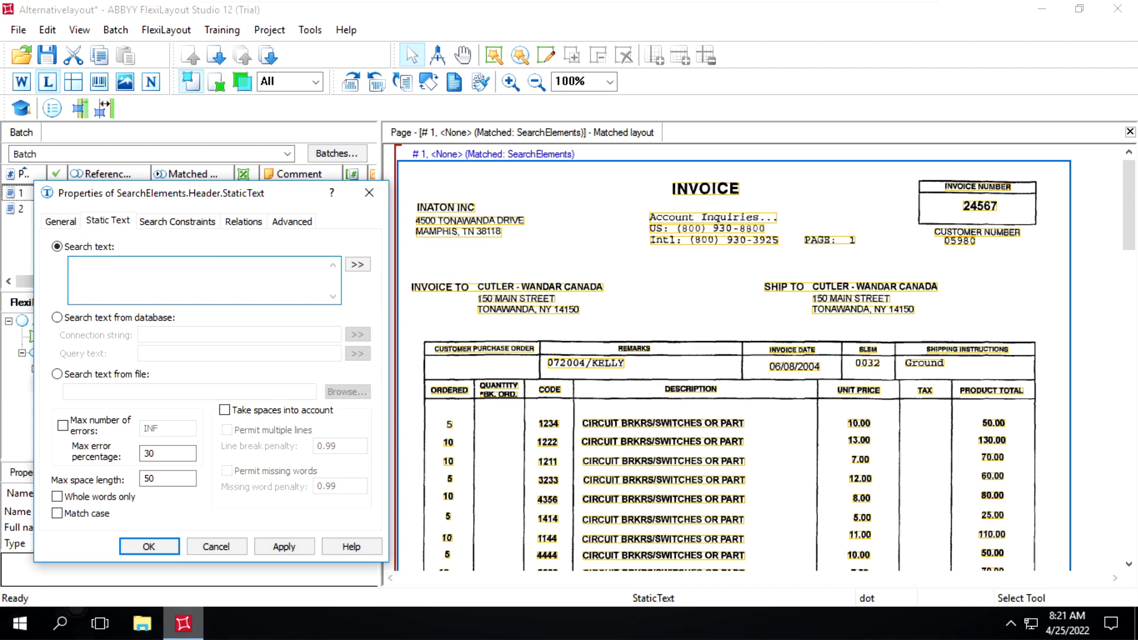
pyautogui.write('INATON INC')
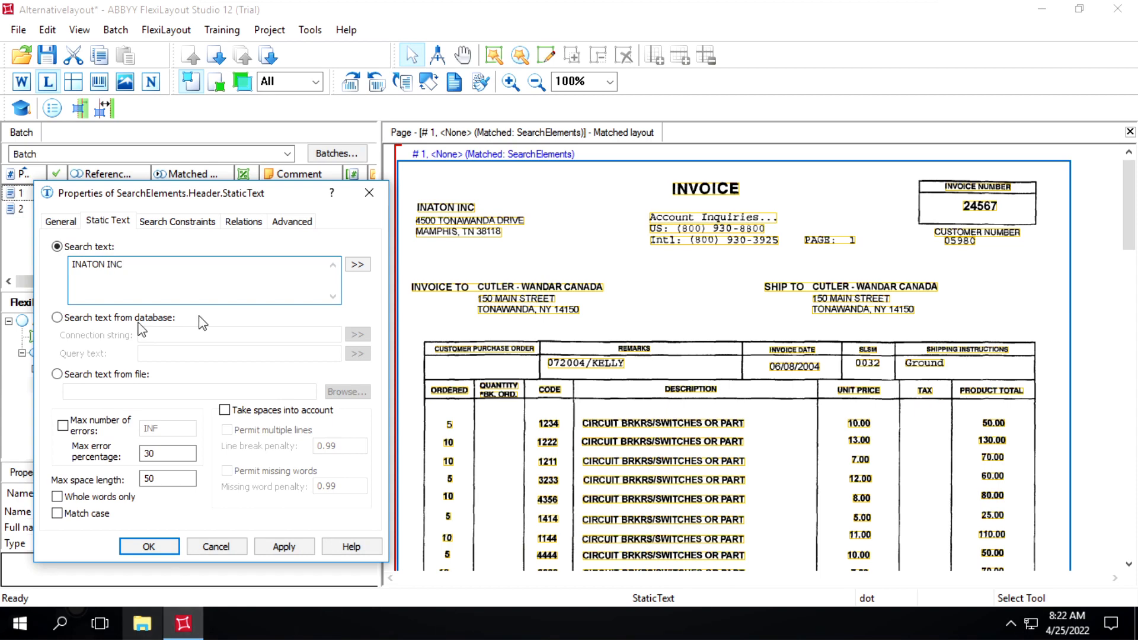
pyautogui.click(232, 411)
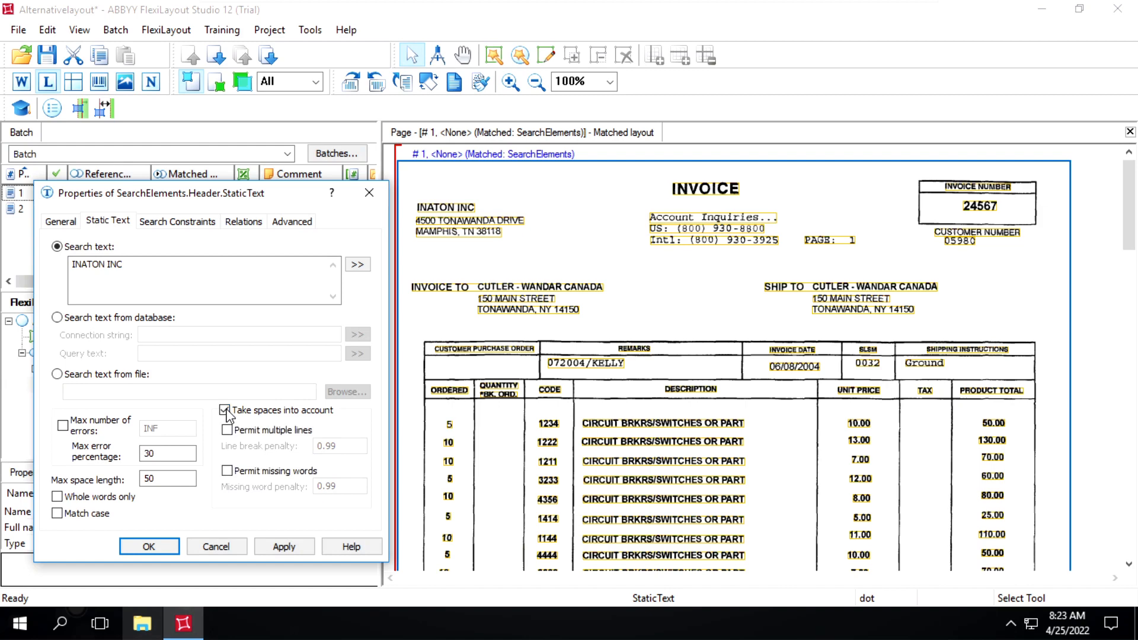
# Make kwHeader match nearest to the page top edge, and apply and confirm its properties.
pyautogui.click(244, 225)
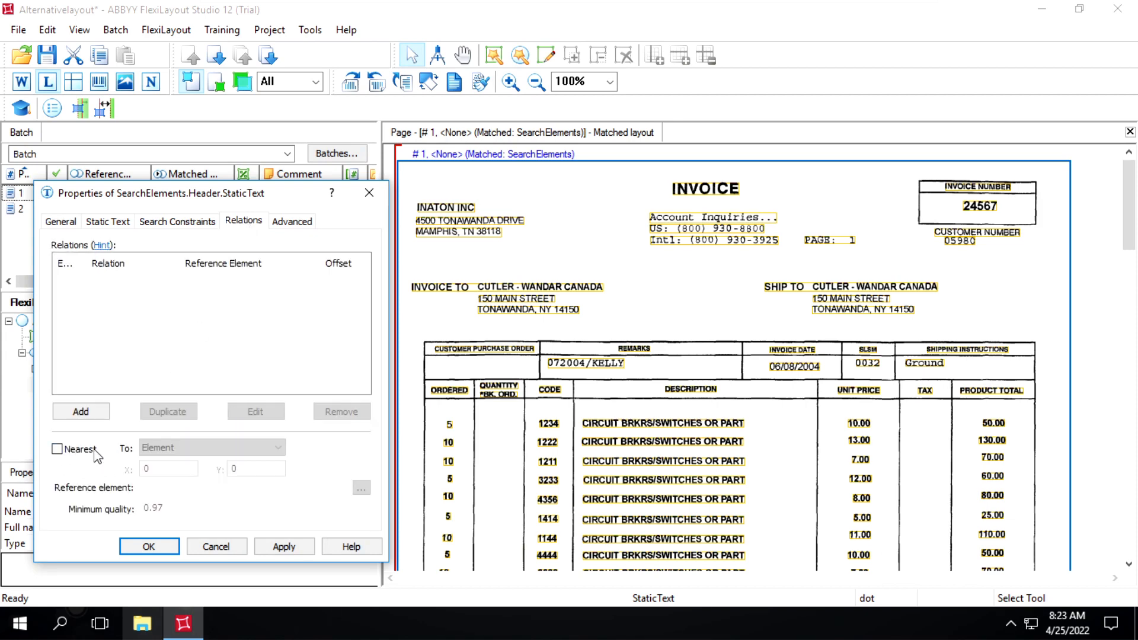
pyautogui.click(65, 450)
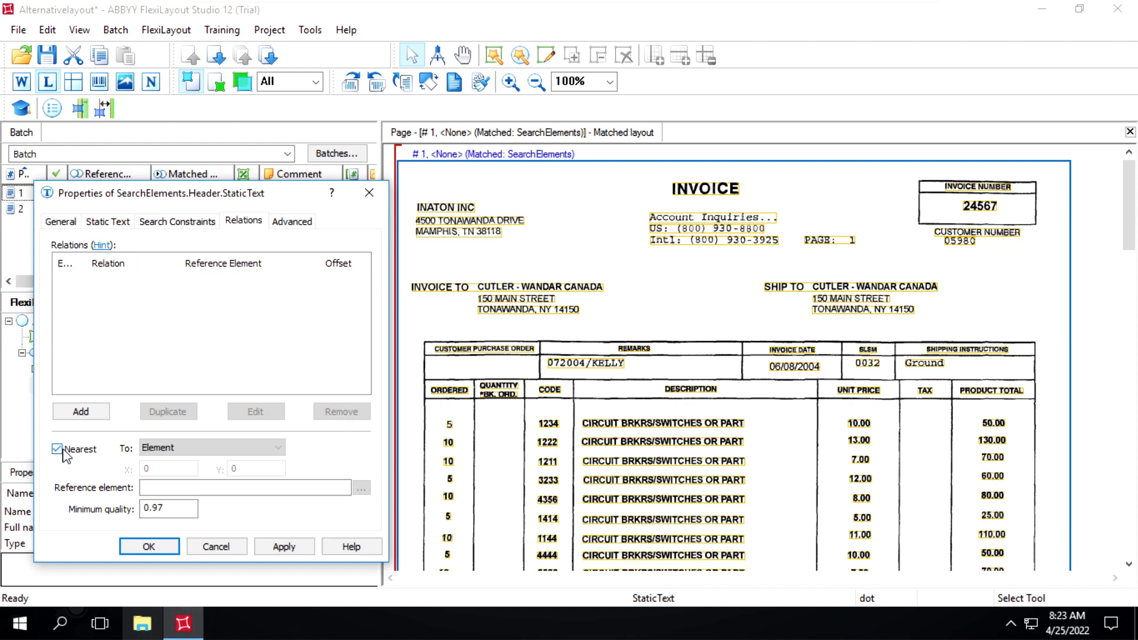
pyautogui.click(179, 447)
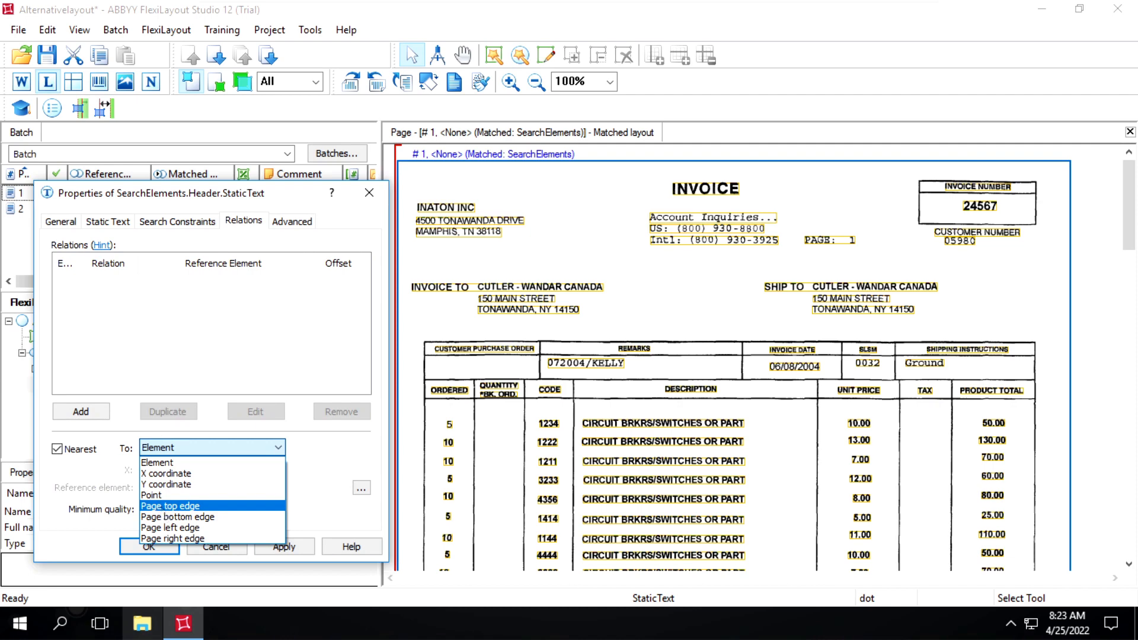
pyautogui.click(170, 505)
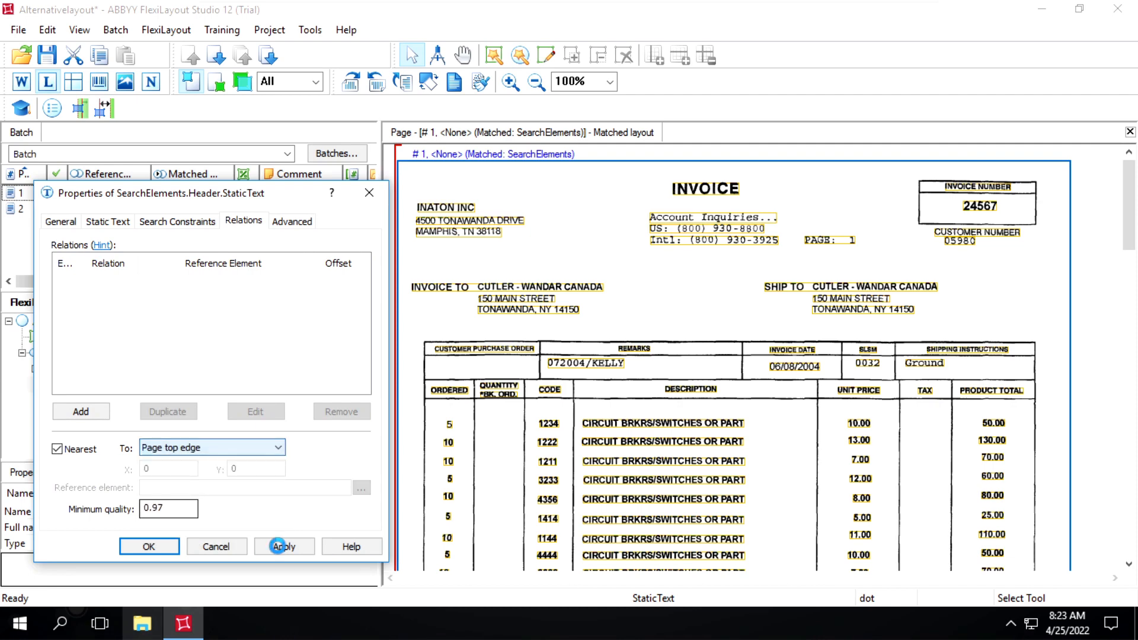
pyautogui.click(284, 545)
pyautogui.click(149, 546)
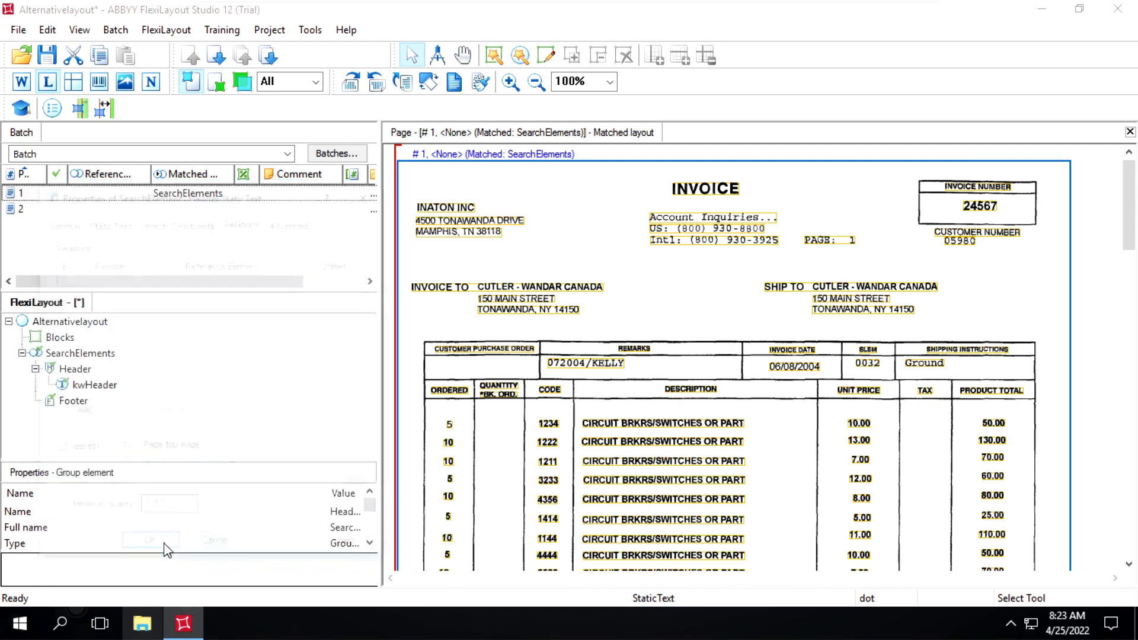
pyautogui.press('Down')
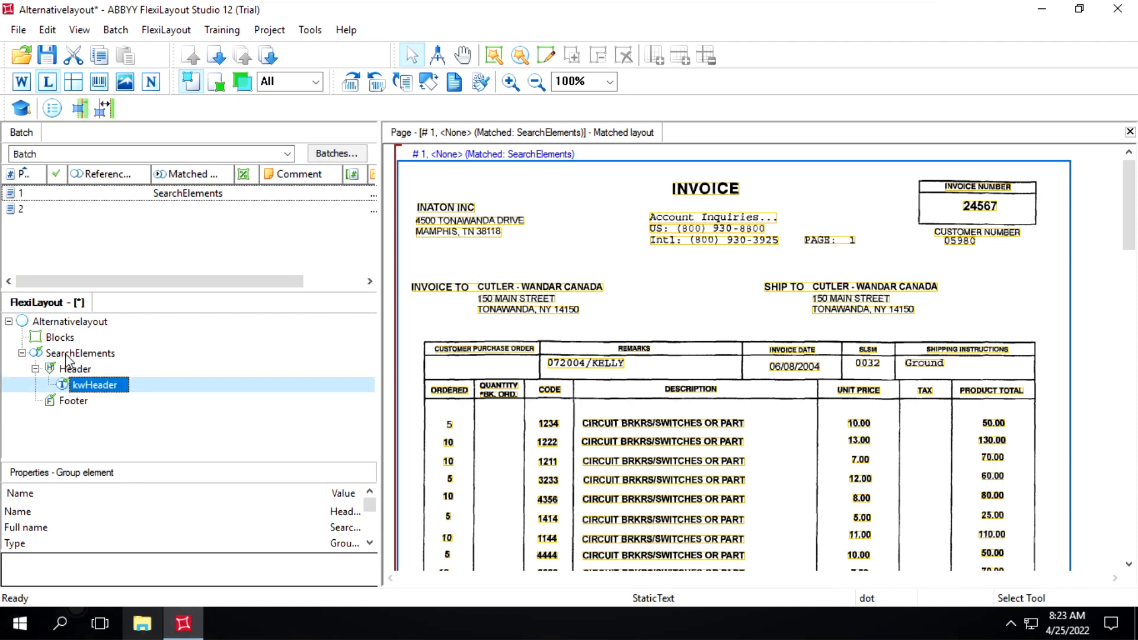
# Add a Labeled Field element named InvoiceNumber under SearchElements.
pyautogui.rightClick(66, 354)
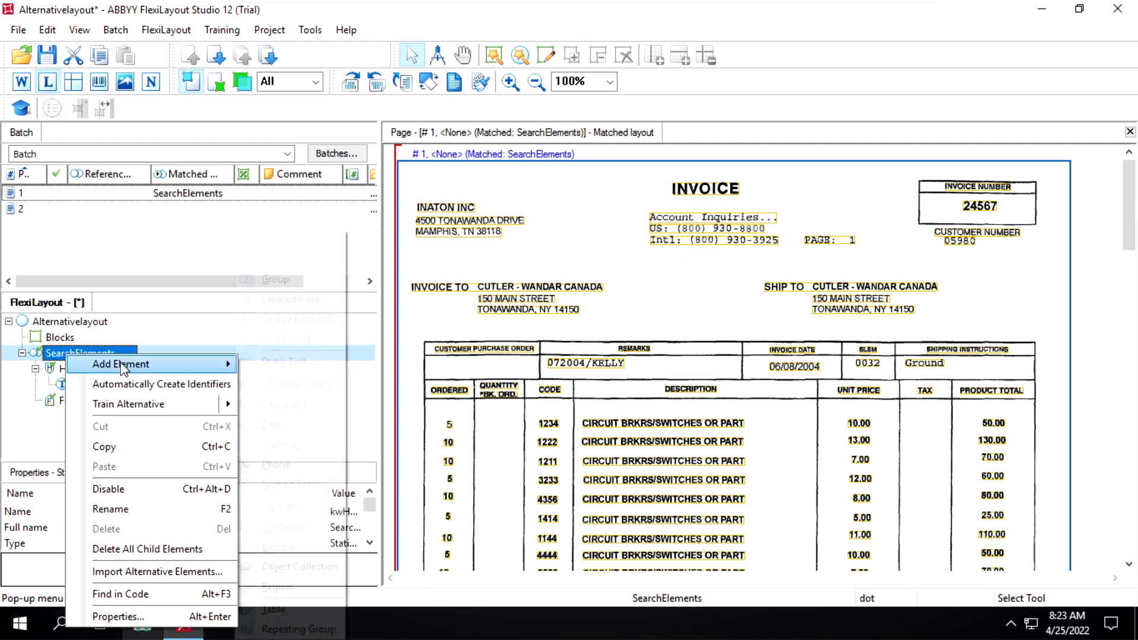
pyautogui.moveTo(209, 361)
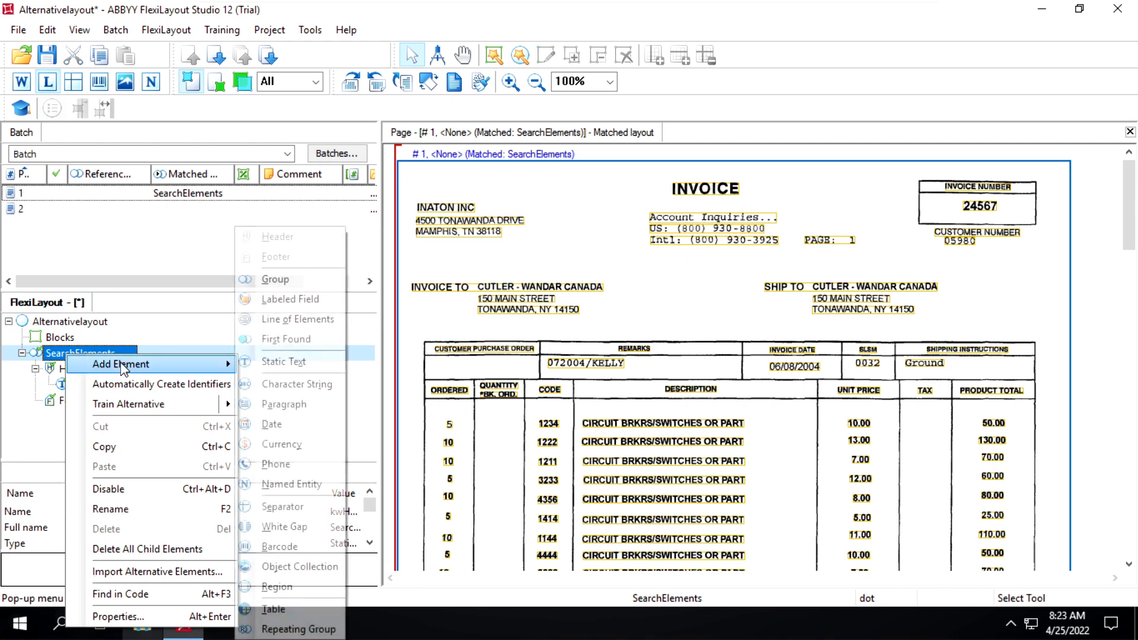
pyautogui.click(301, 298)
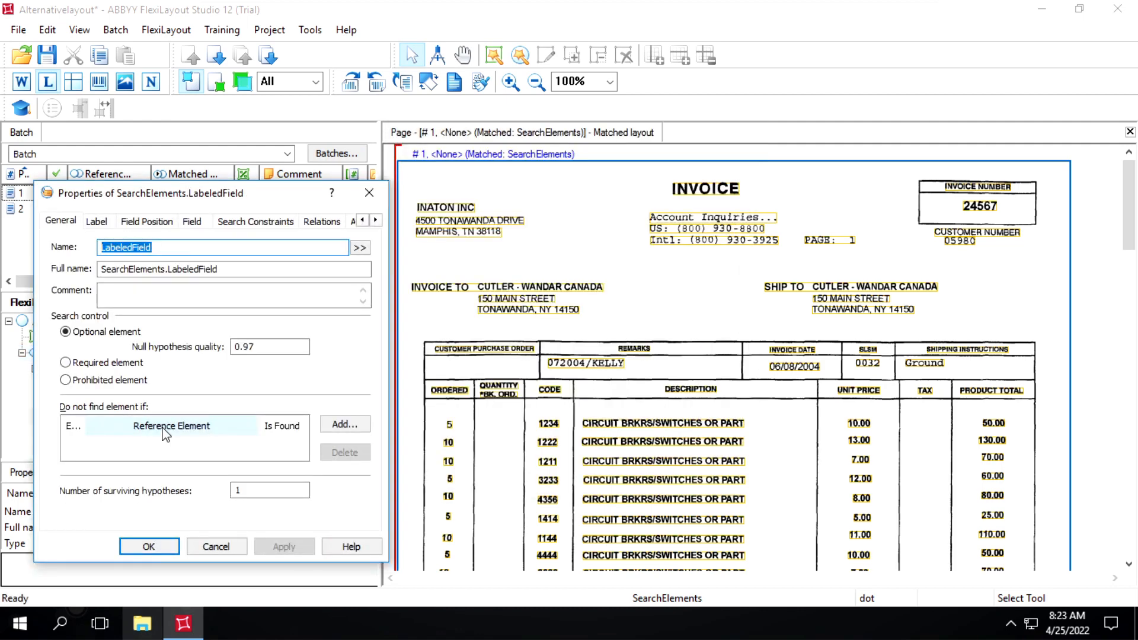
pyautogui.write('INvoice')
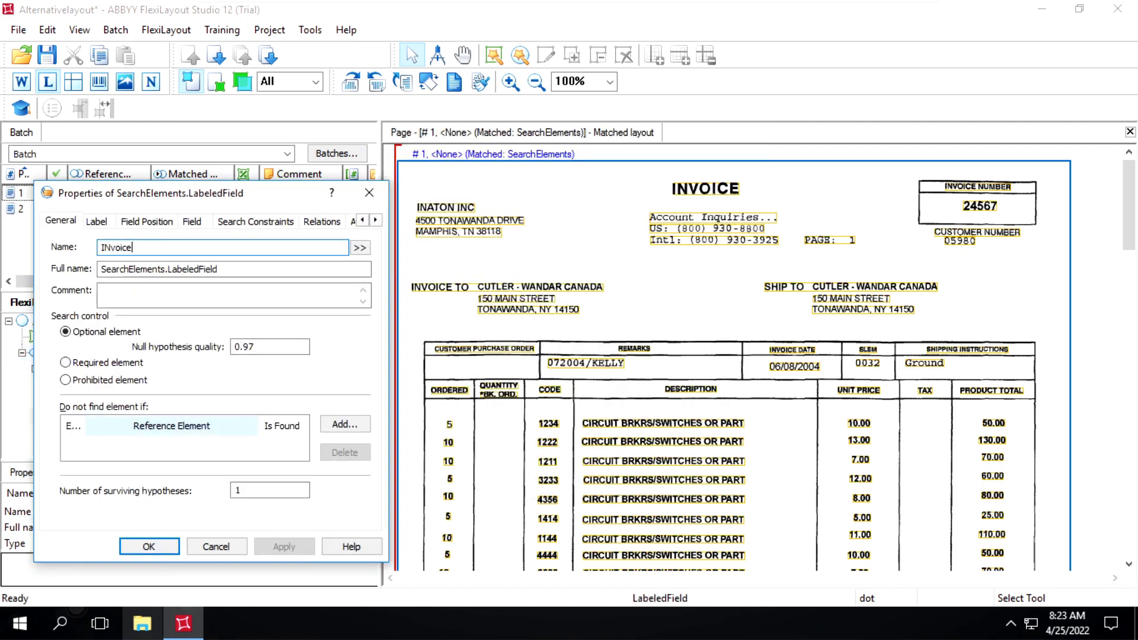
pyautogui.press('BackSpace')
pyautogui.press('BackSpace')
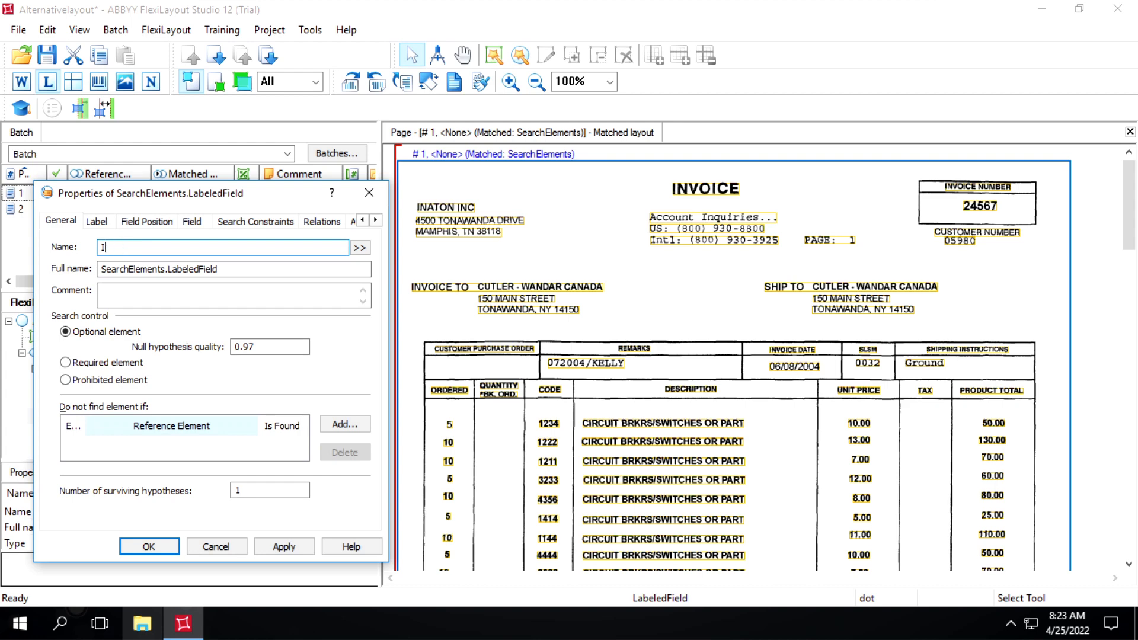
pyautogui.write('nvoiceNumber')
# Set the field's label text to INVOICE NUMBER, copied from the page's recognized text, and take spaces into account.
pyautogui.click(103, 225)
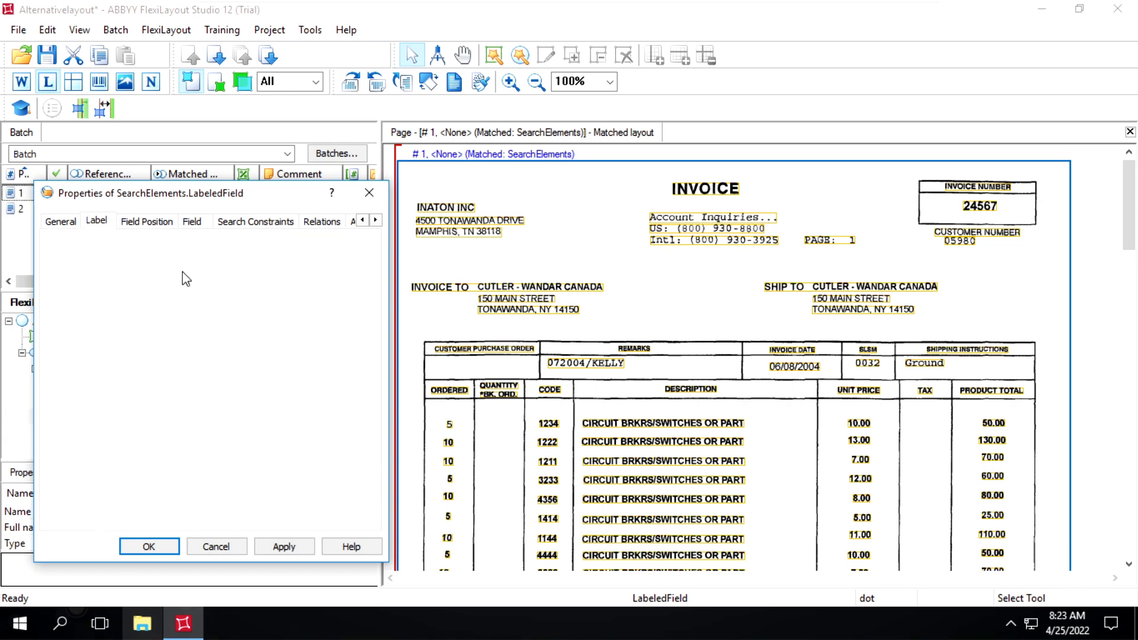
pyautogui.click(961, 191)
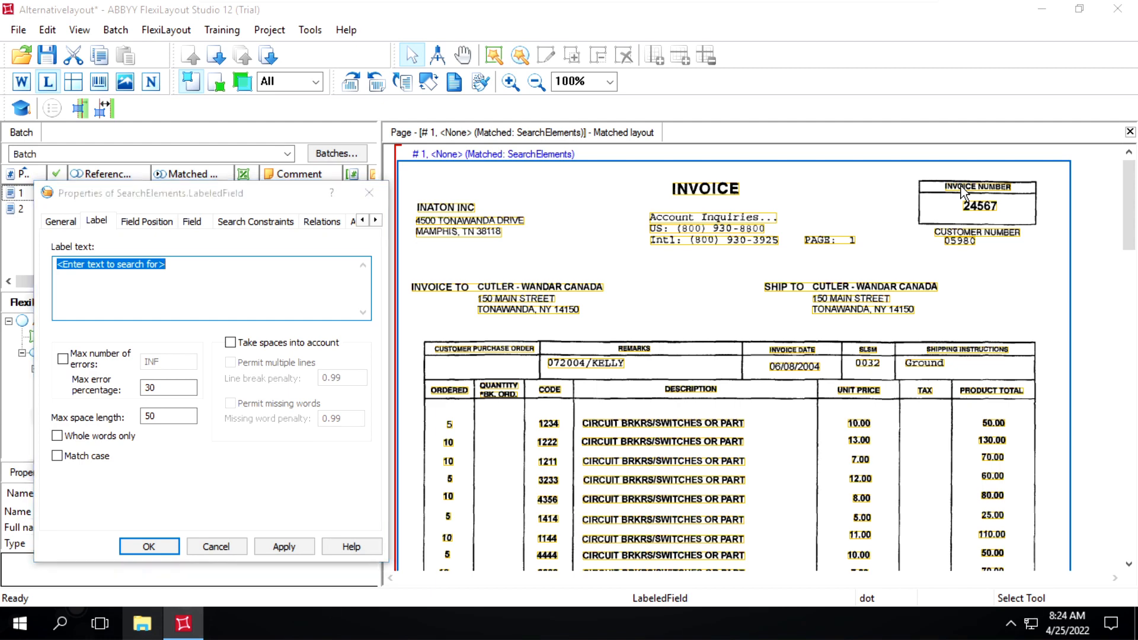
pyautogui.rightClick(962, 192)
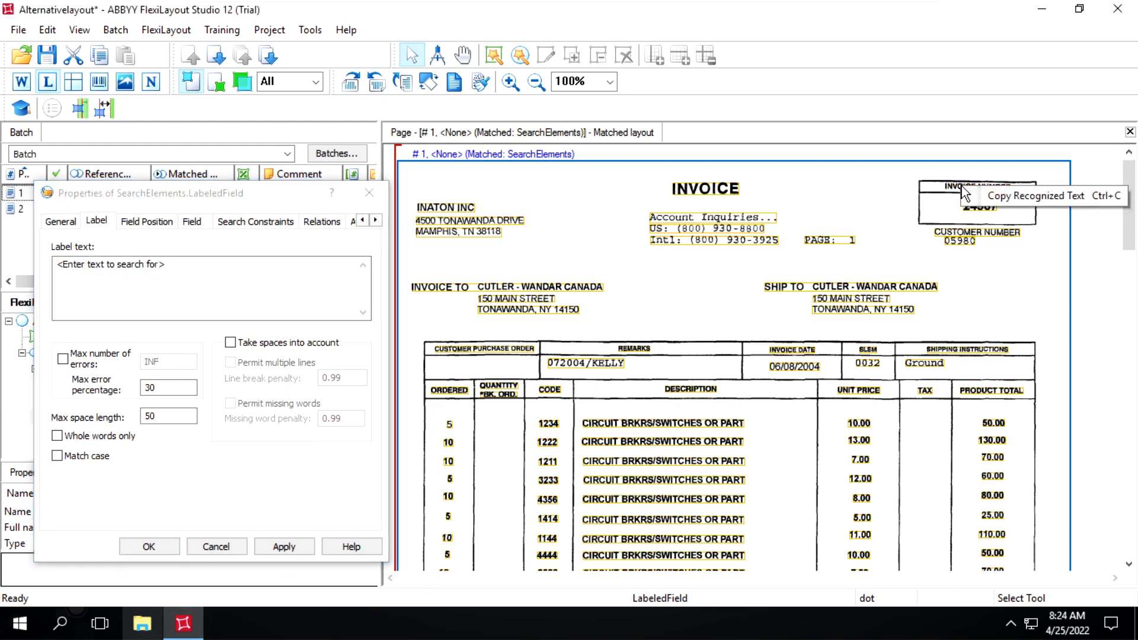
pyautogui.click(993, 195)
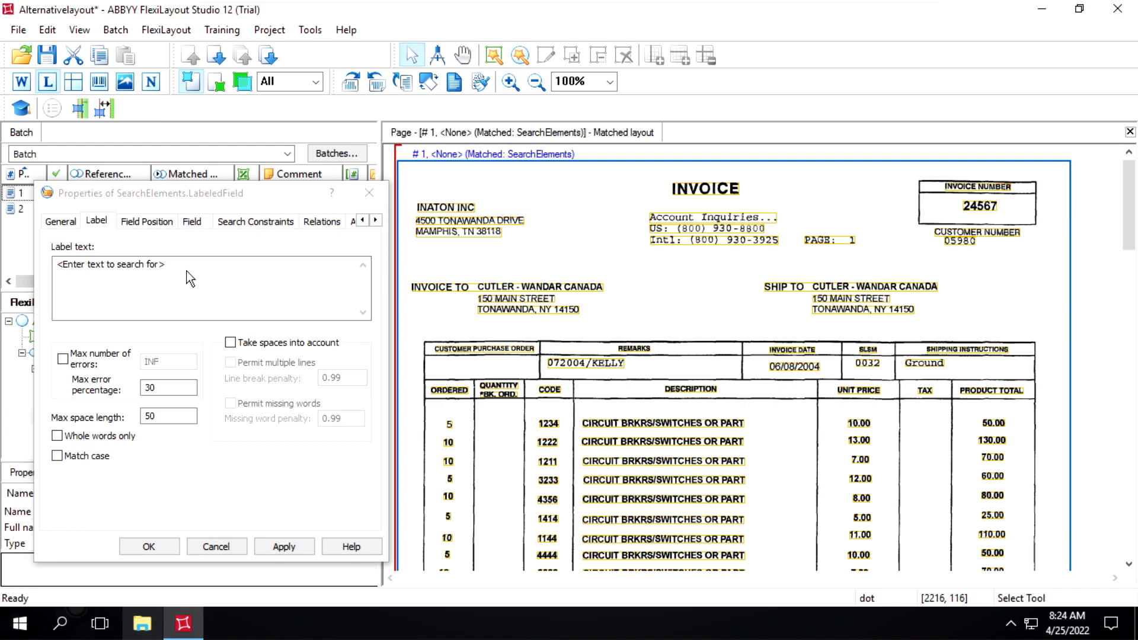
pyautogui.moveTo(168, 265); pyautogui.dragTo(55, 265)
pyautogui.hotkey('ctrl', 'x')
pyautogui.hotkey('ctrl', 'v')
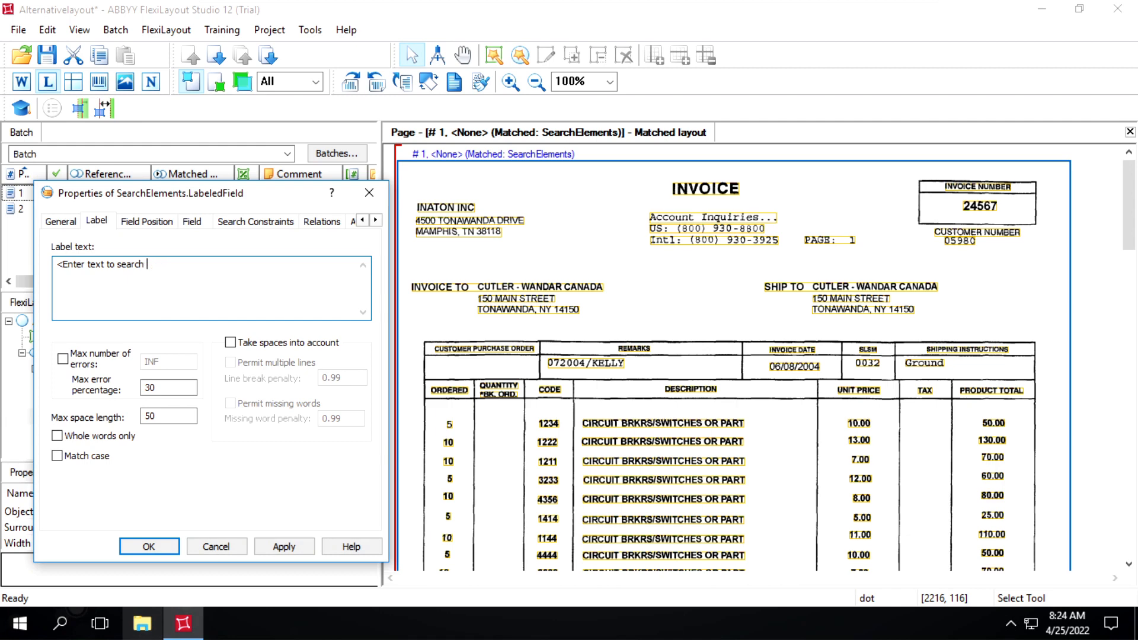
pyautogui.press('BackSpace')
pyautogui.press('BackSpace')
pyautogui.press('BackSpace')
pyautogui.press('BackSpace')
pyautogui.press('BackSpace')
pyautogui.press('BackSpace')
pyautogui.press('BackSpace')
pyautogui.press('BackSpace')
pyautogui.press('BackSpace')
pyautogui.press('BackSpace')
pyautogui.press('BackSpace')
pyautogui.press('BackSpace')
pyautogui.press('BackSpace')
pyautogui.press('BackSpace')
pyautogui.hotkey('ctrl', 'v')
pyautogui.click(230, 345)
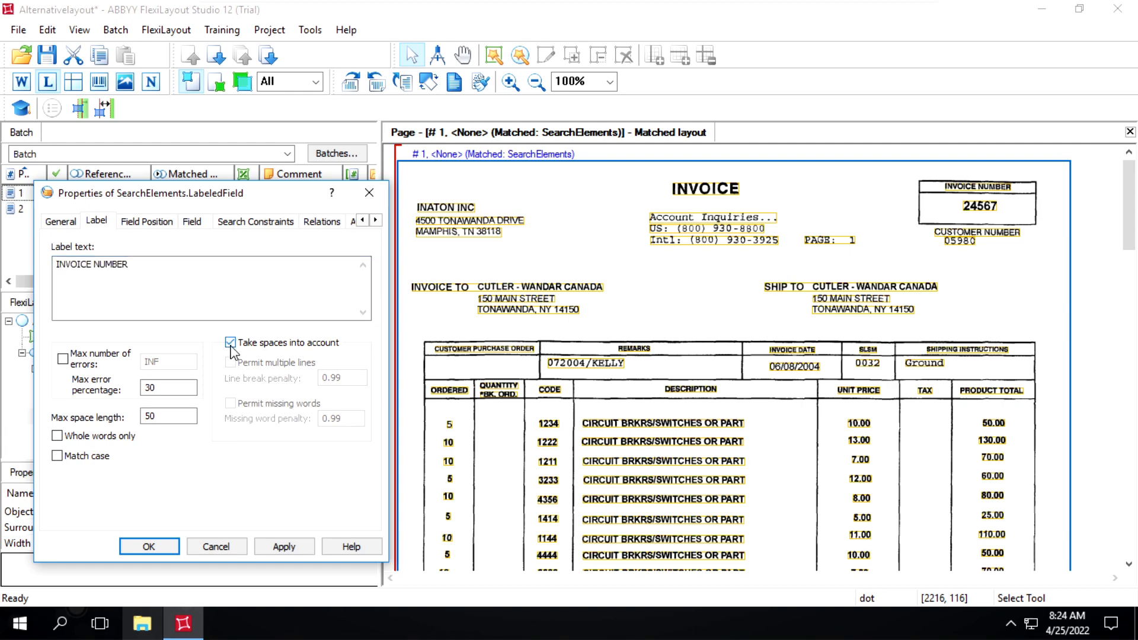
# Set the invoice number field's position to Below field name, and apply and confirm its properties.
pyautogui.click(147, 225)
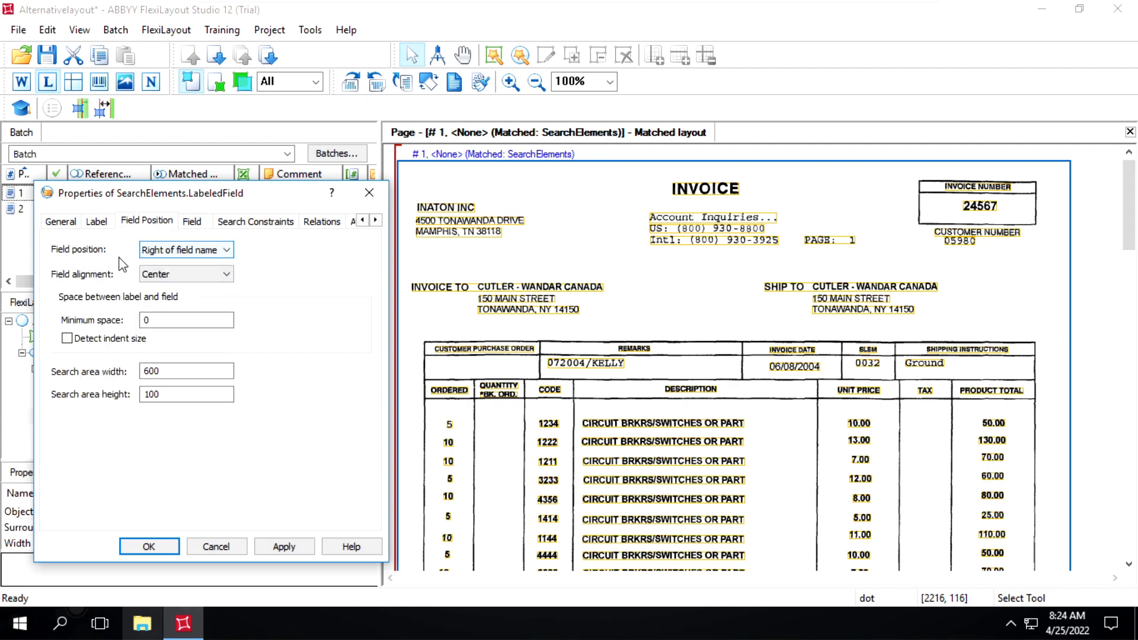
pyautogui.click(173, 256)
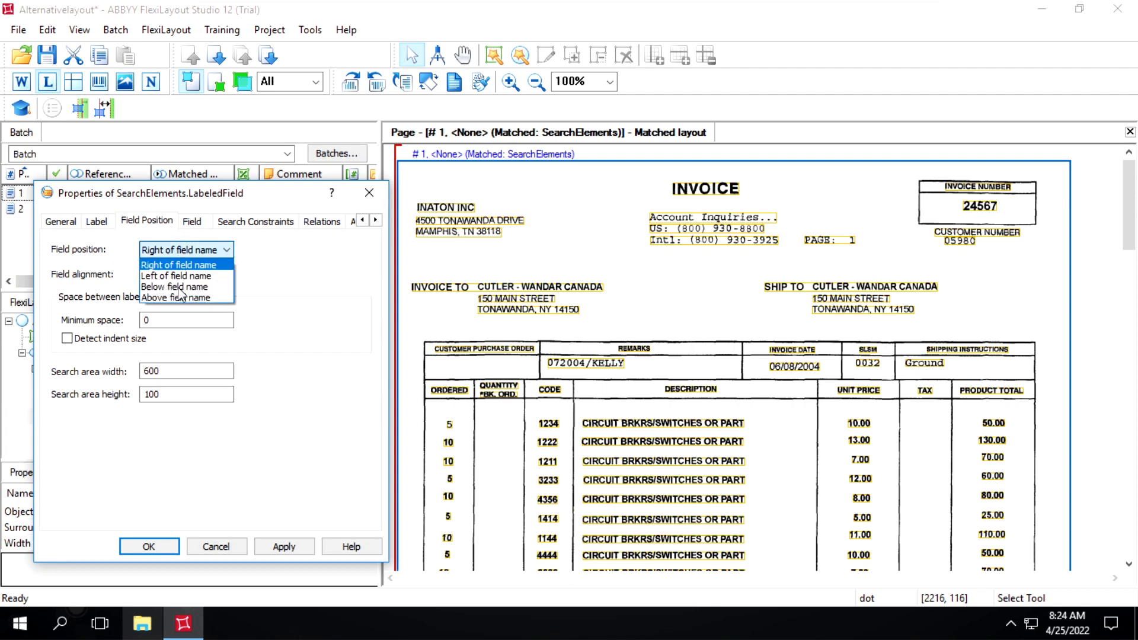
pyautogui.click(180, 288)
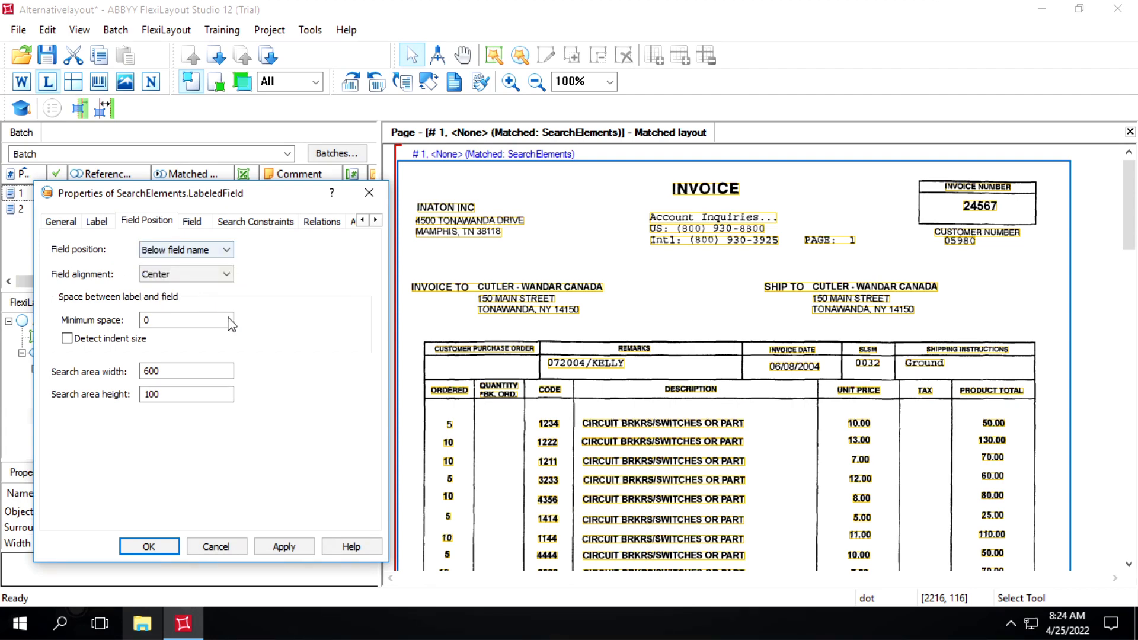
pyautogui.click(282, 549)
pyautogui.click(159, 547)
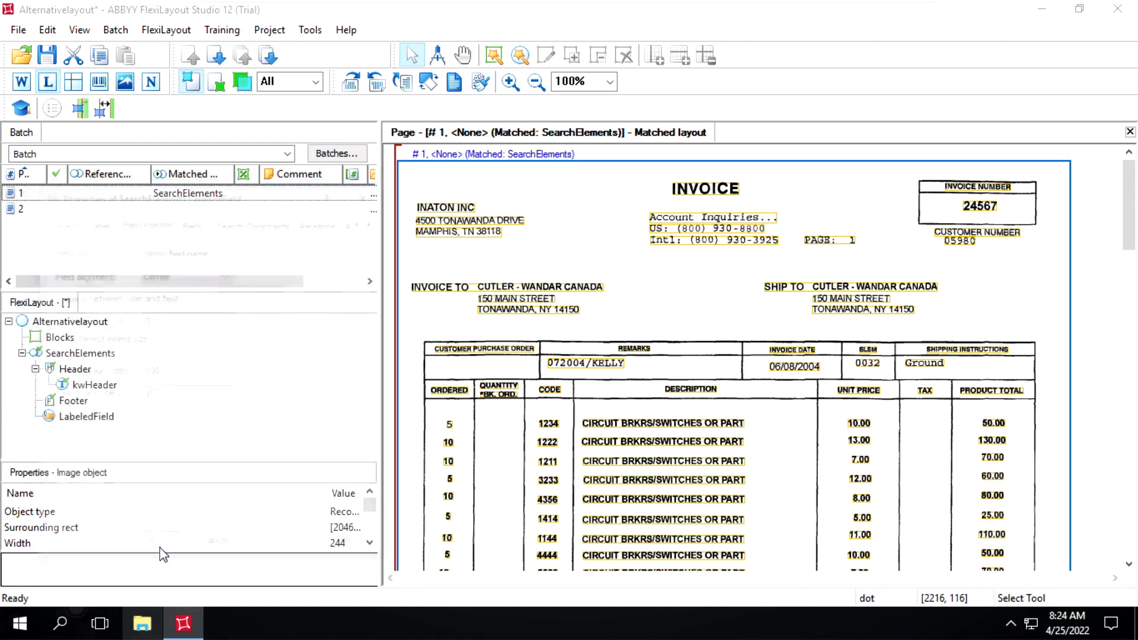
# Add a second Labeled Field element under SearchElements and name it CustomerNumber.
pyautogui.rightClick(69, 355)
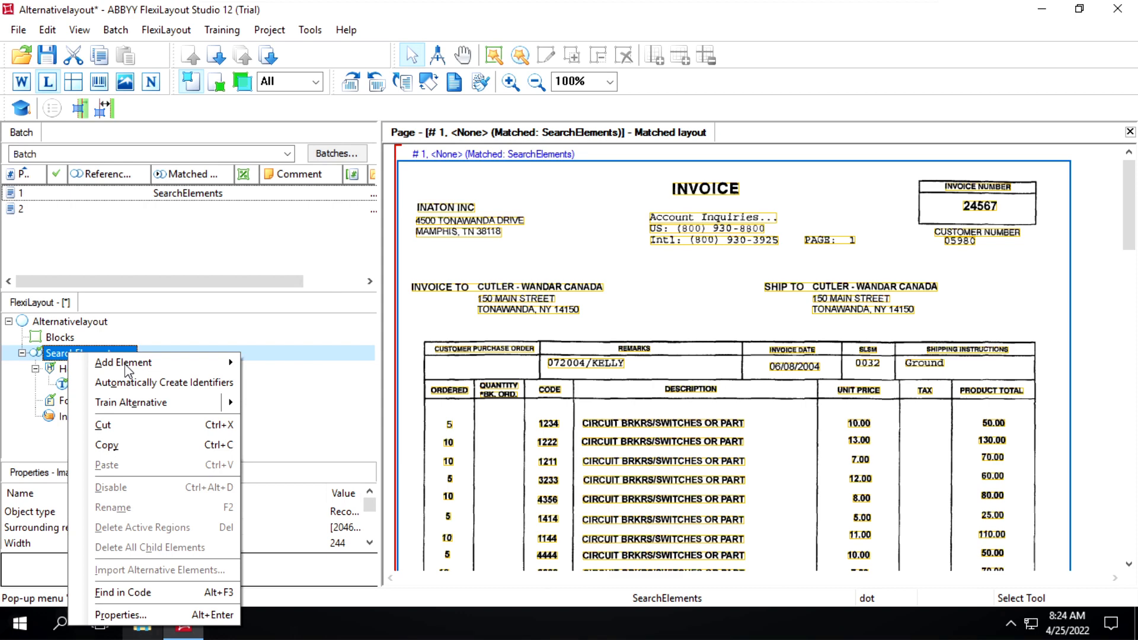
pyautogui.moveTo(128, 370)
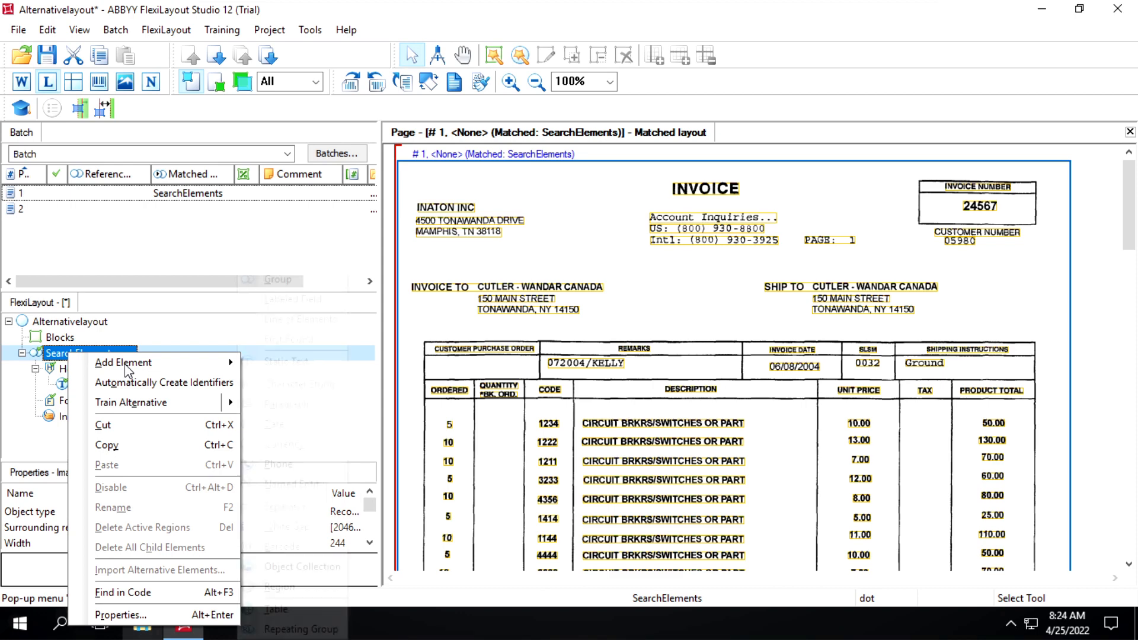
pyautogui.click(289, 301)
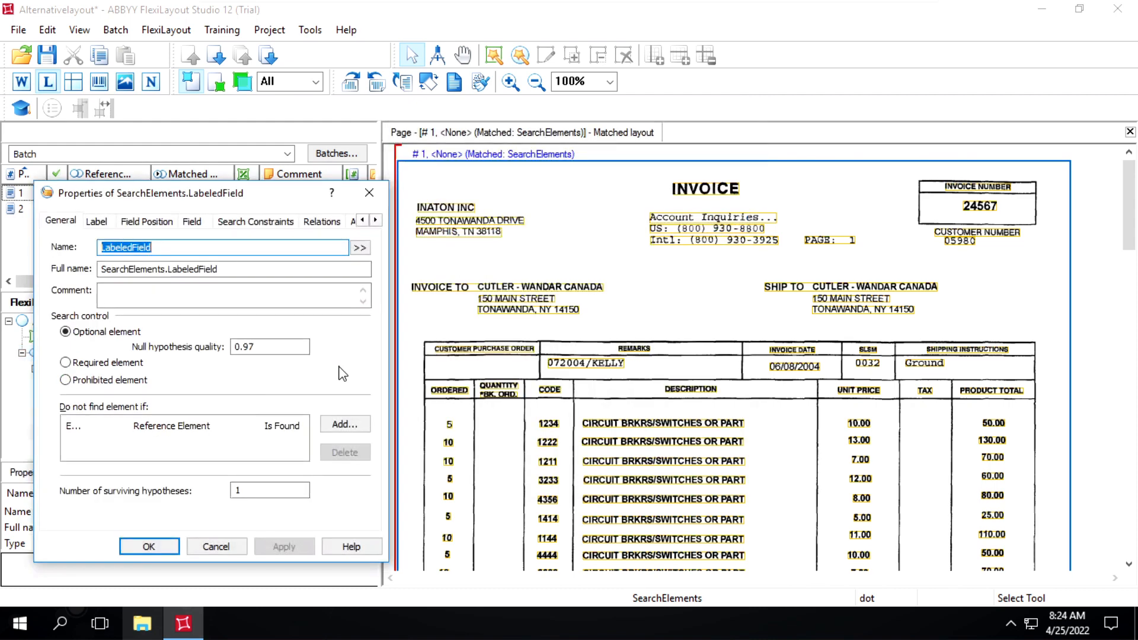
pyautogui.write('Cust')
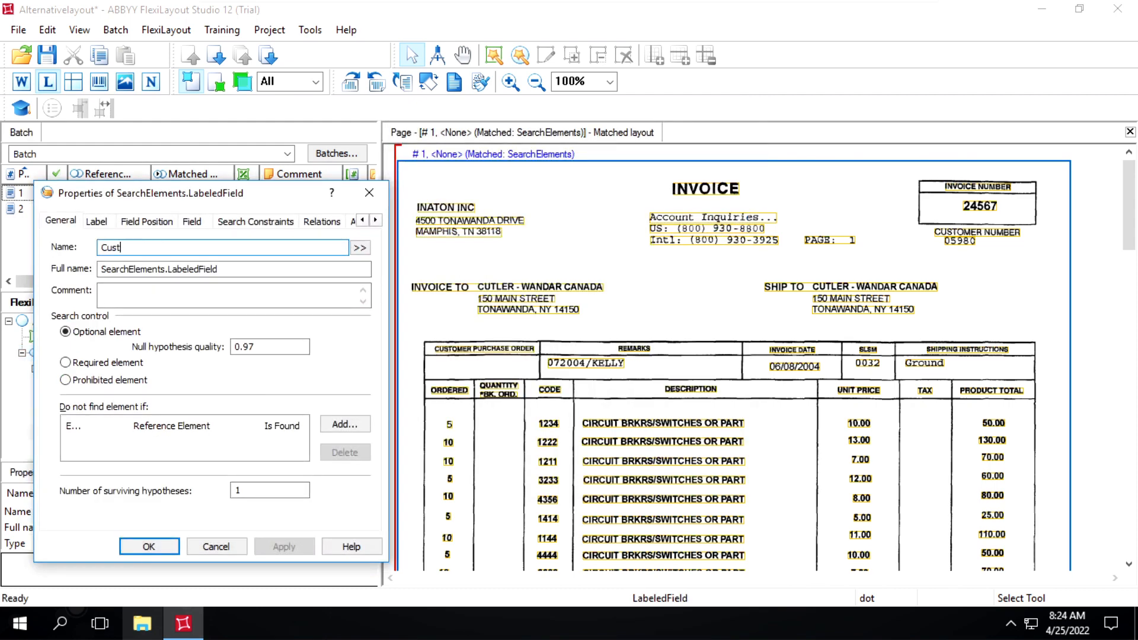
pyautogui.write('omerNumber')
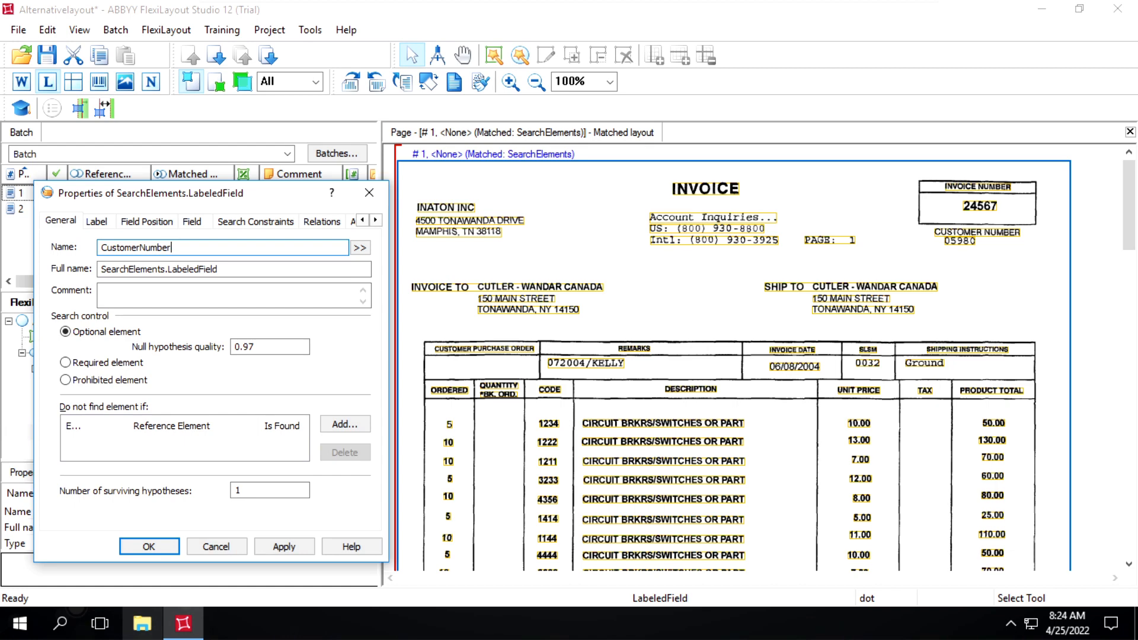
# Set the new field's label text to CUSTOMER NUMBER and have it take spaces into account.
pyautogui.click(97, 221)
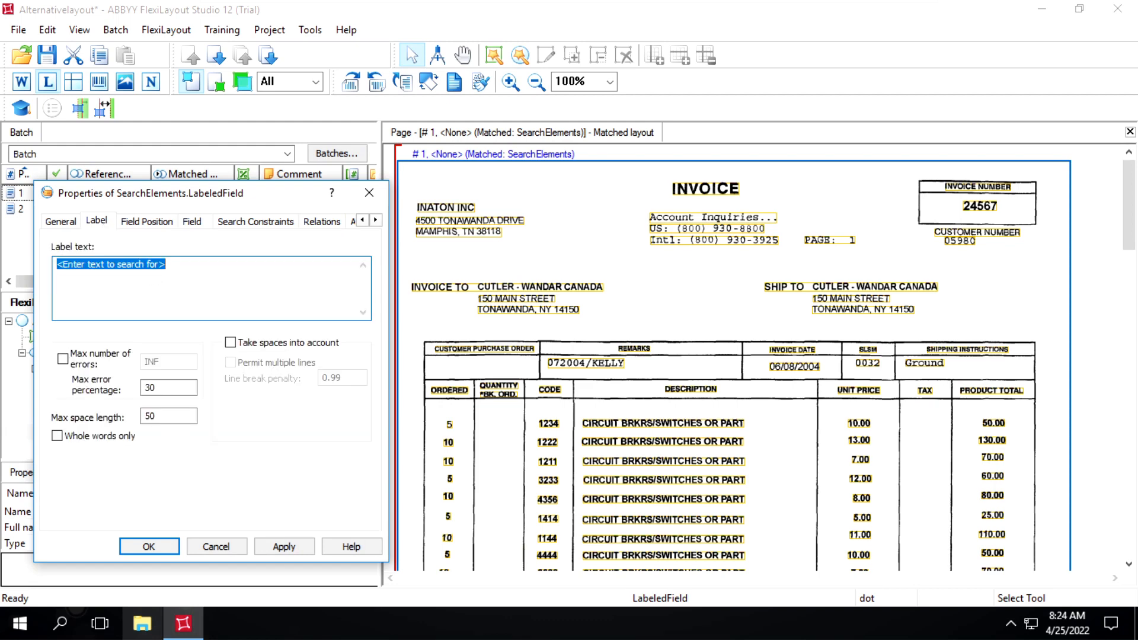
pyautogui.press('BackSpace')
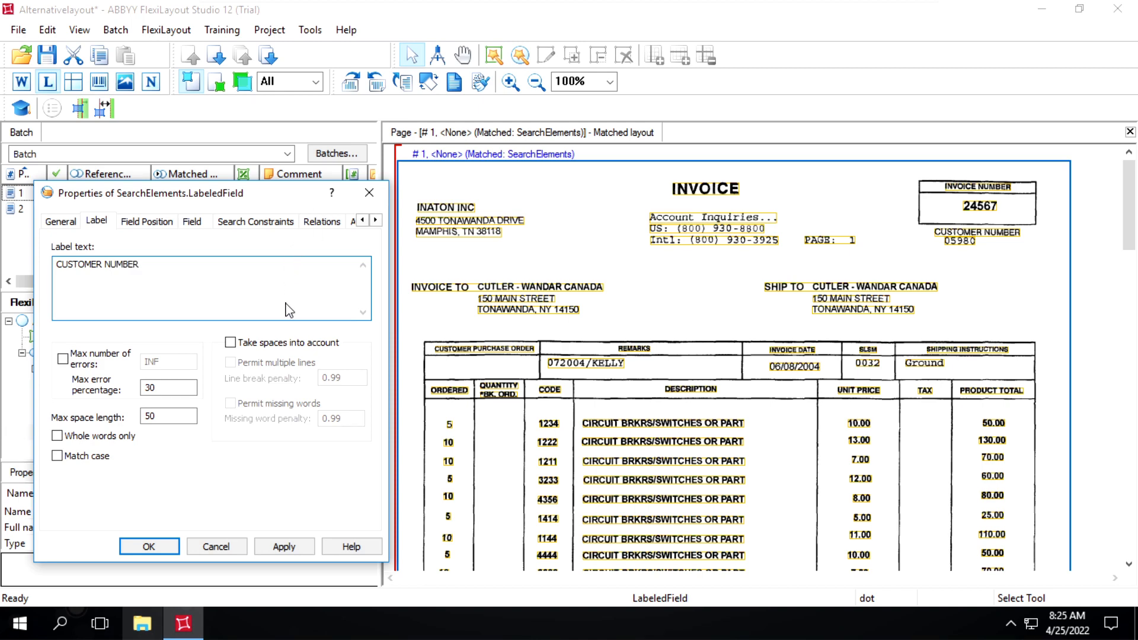
pyautogui.click(230, 344)
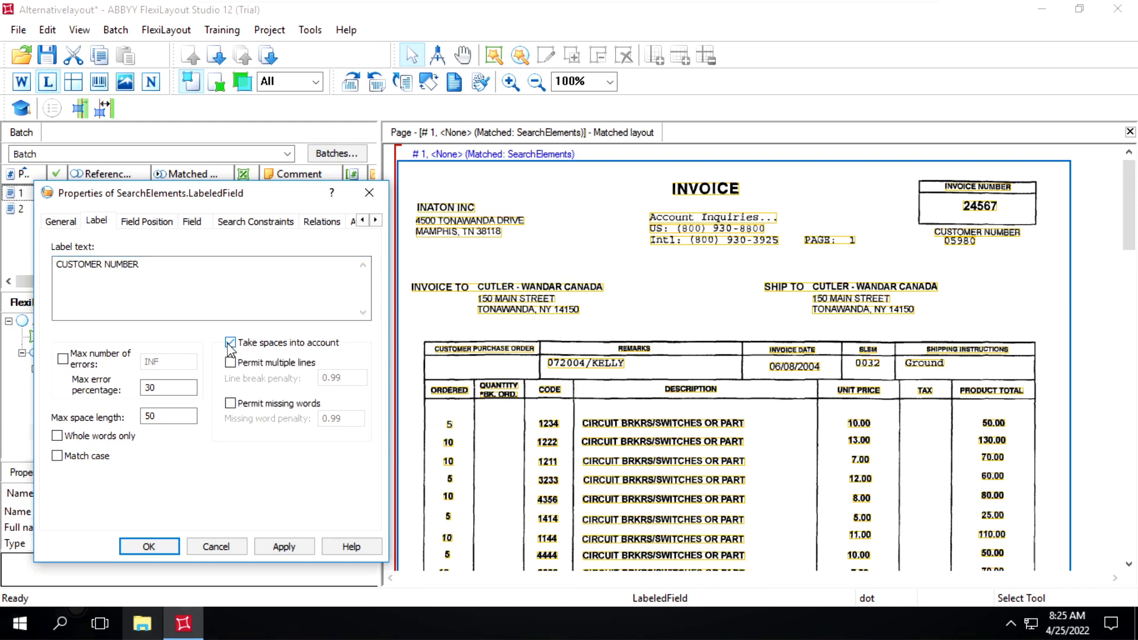
# Set the customer number field's position to Below field name, and apply and confirm its properties.
pyautogui.click(145, 225)
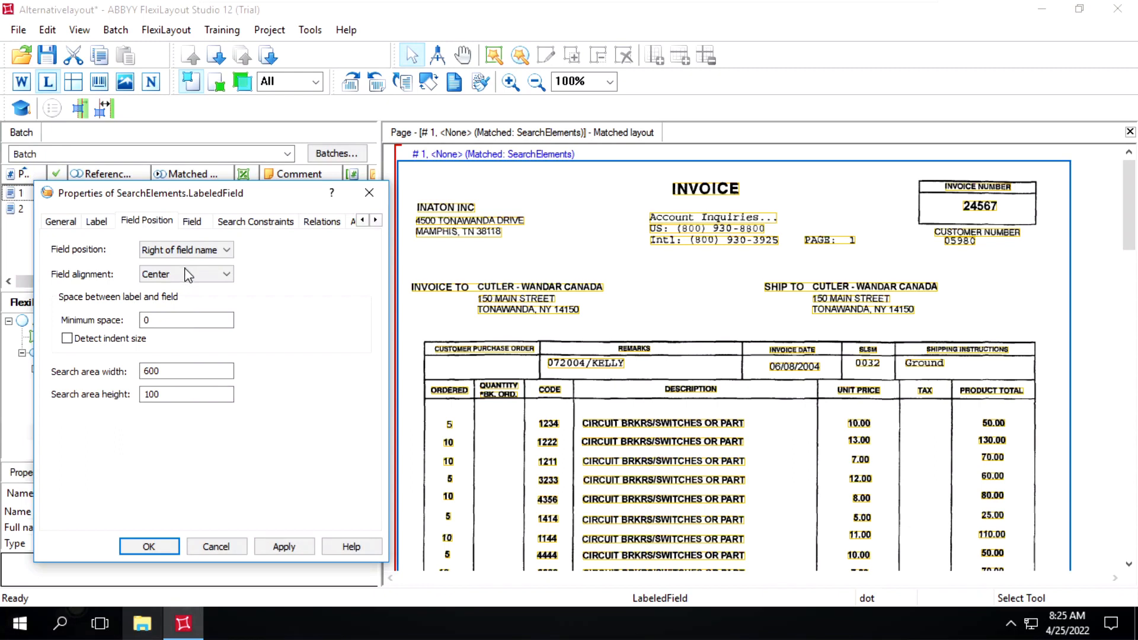
pyautogui.click(159, 252)
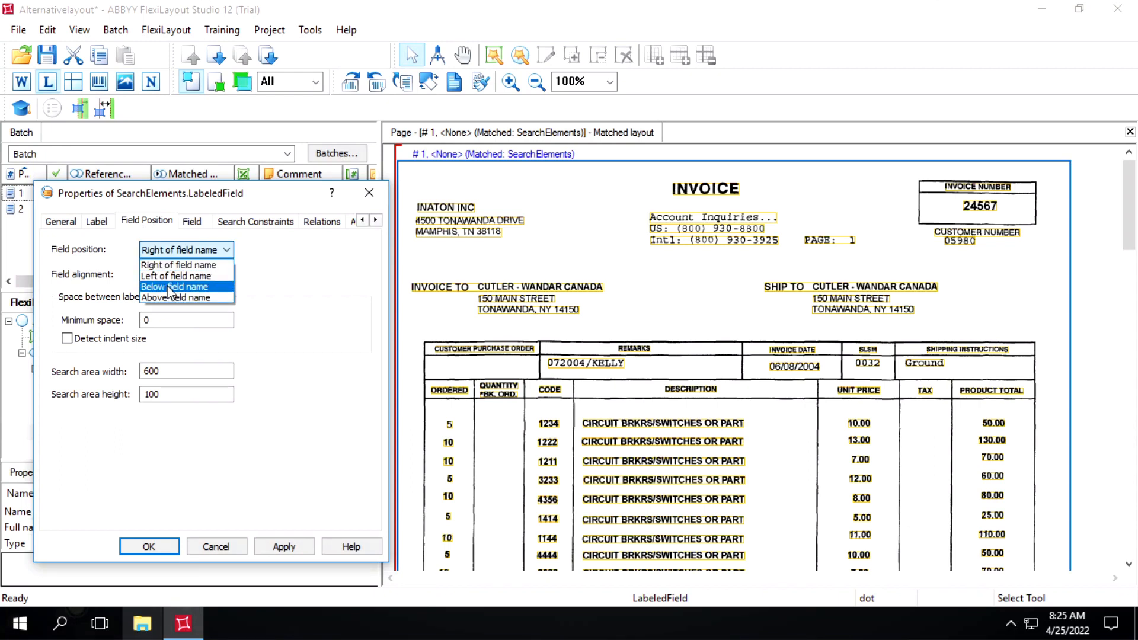
pyautogui.click(281, 550)
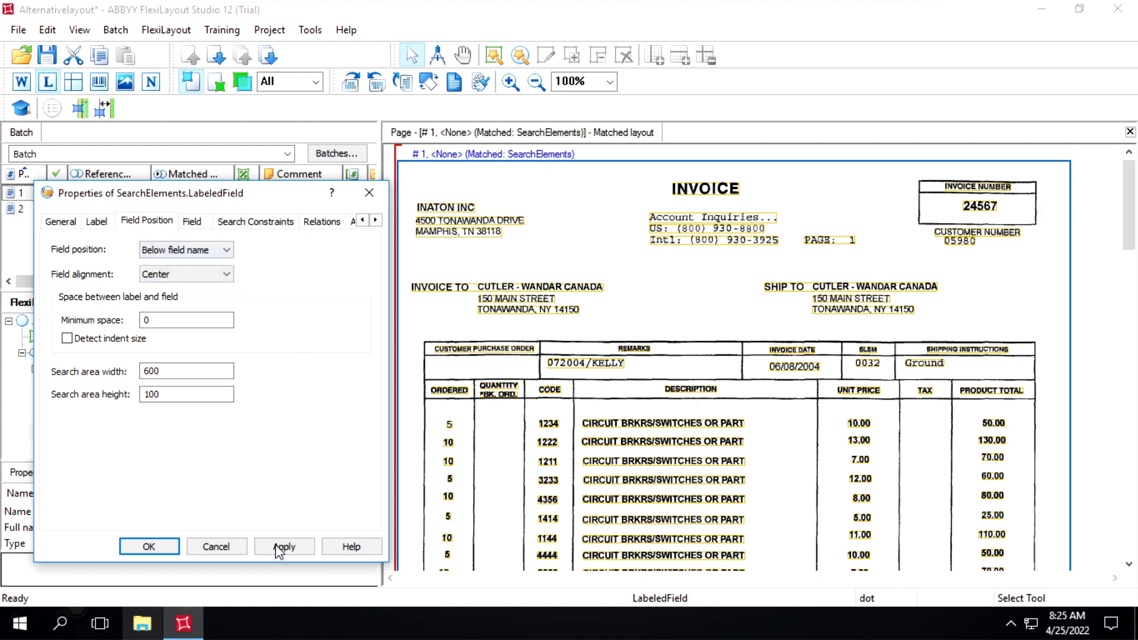
pyautogui.click(281, 549)
pyautogui.click(146, 547)
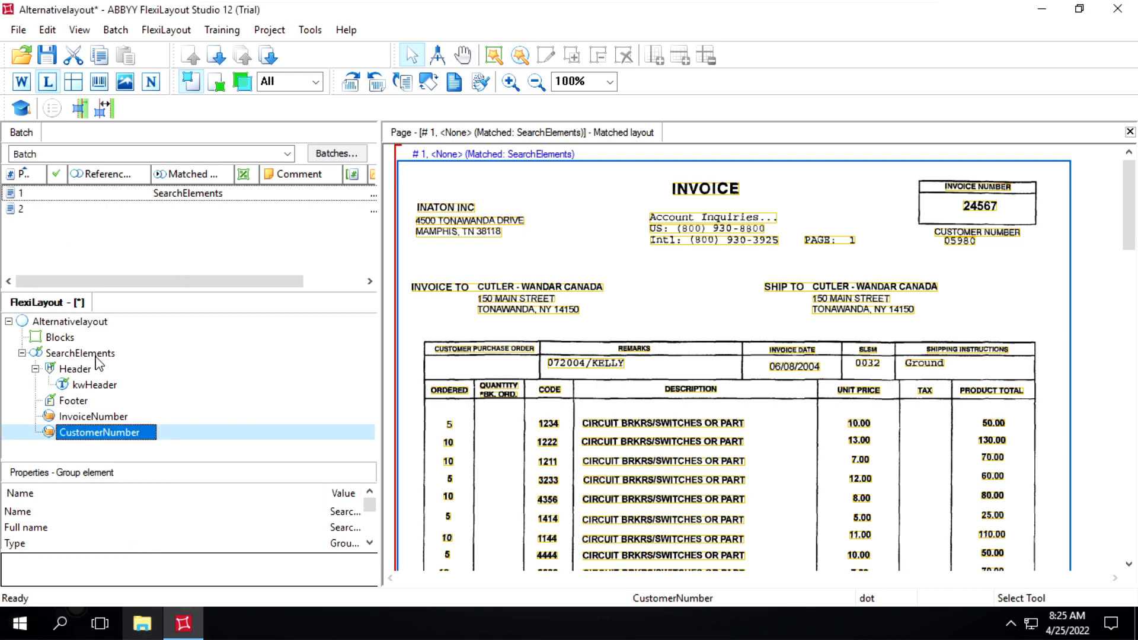
# Match the FlexiLayout against page 1 of the batch.
pyautogui.rightClick(71, 196)
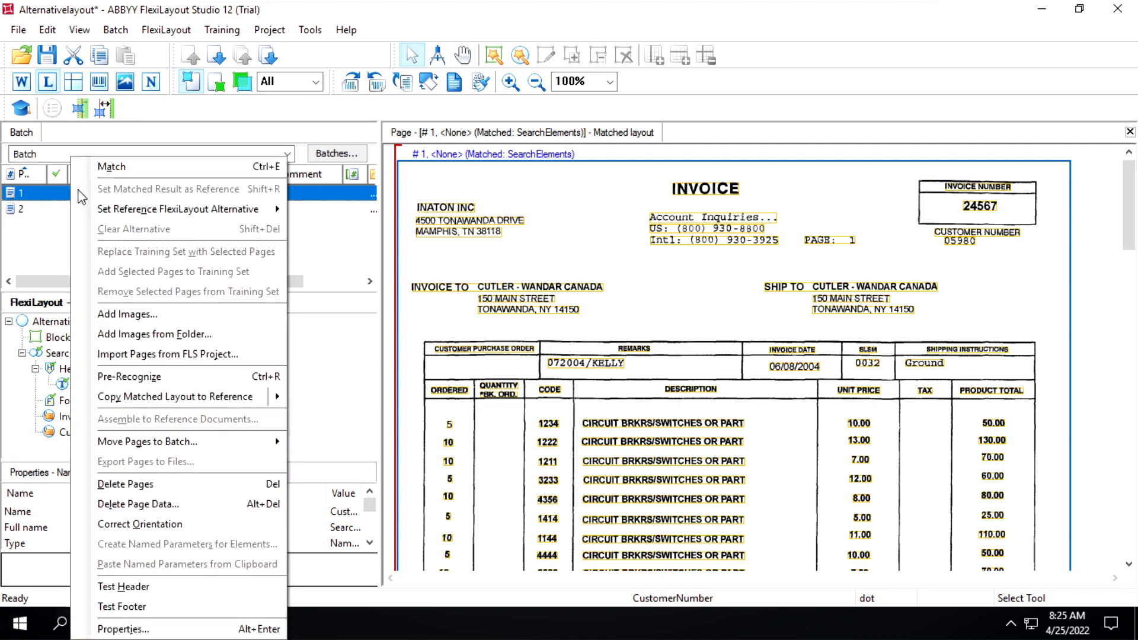
pyautogui.click(112, 167)
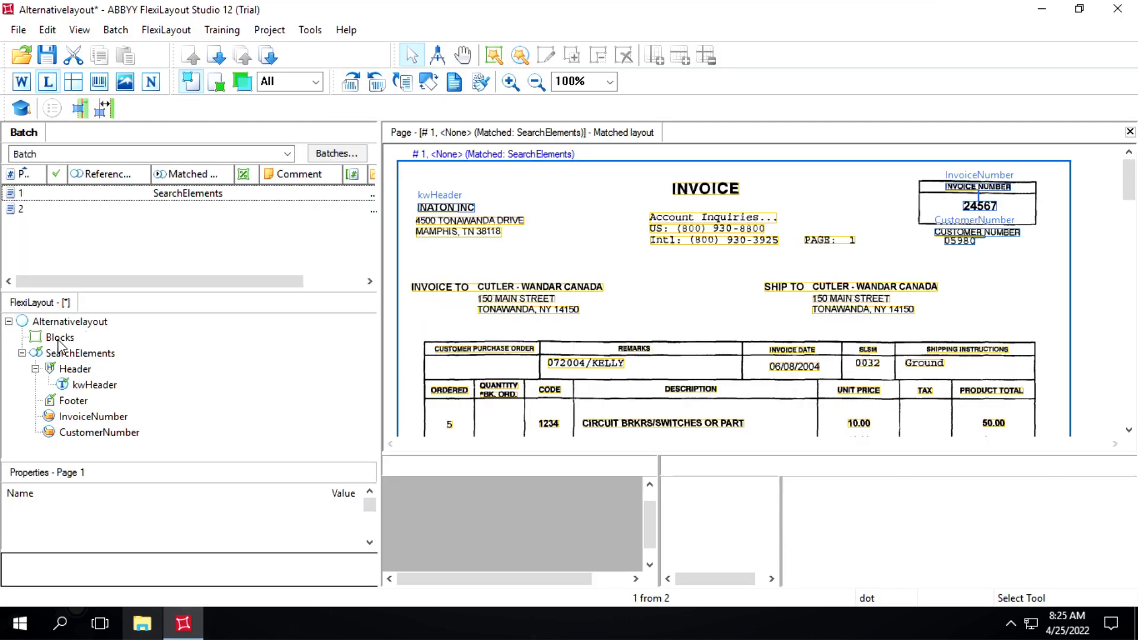
# Add a Text block under Blocks and name it InvoiceNumber.
pyautogui.rightClick(58, 340)
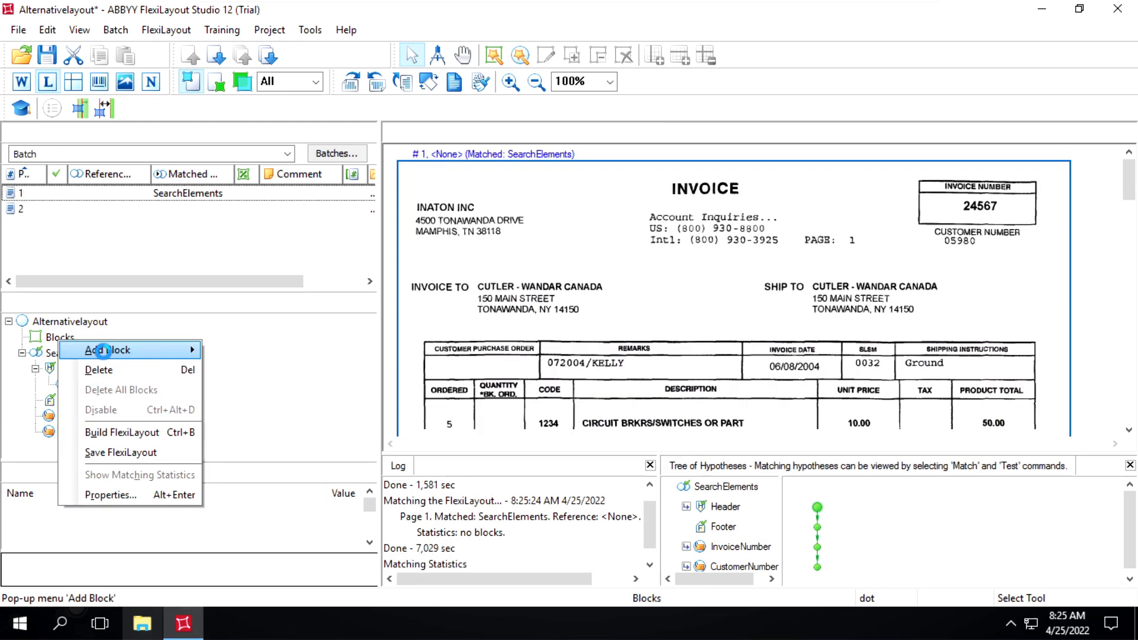
pyautogui.moveTo(105, 357)
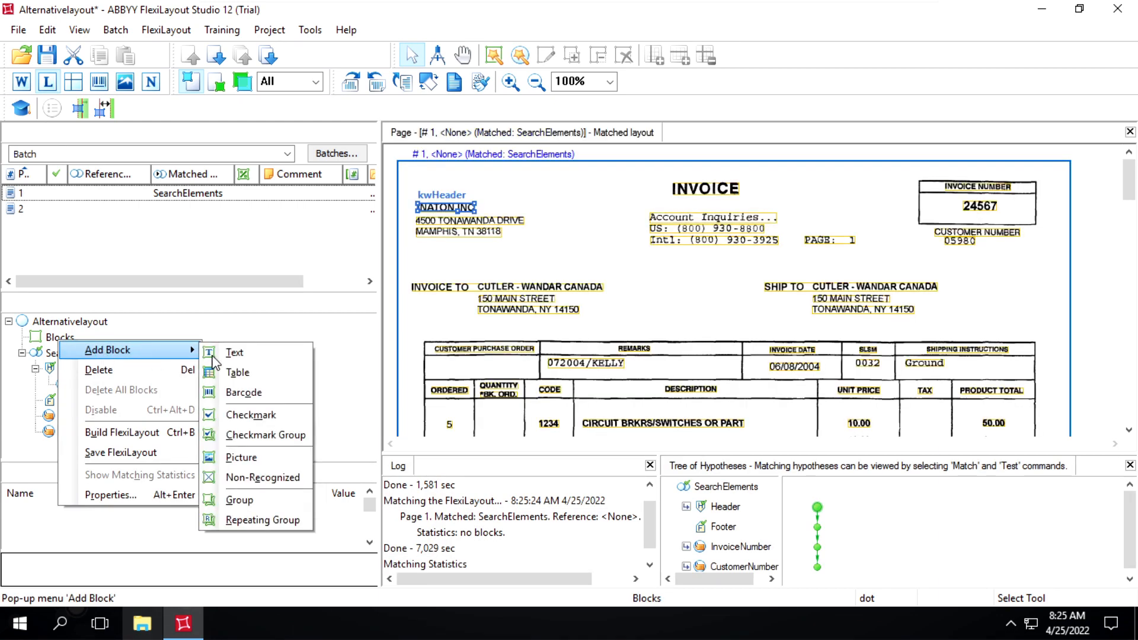
pyautogui.click(242, 356)
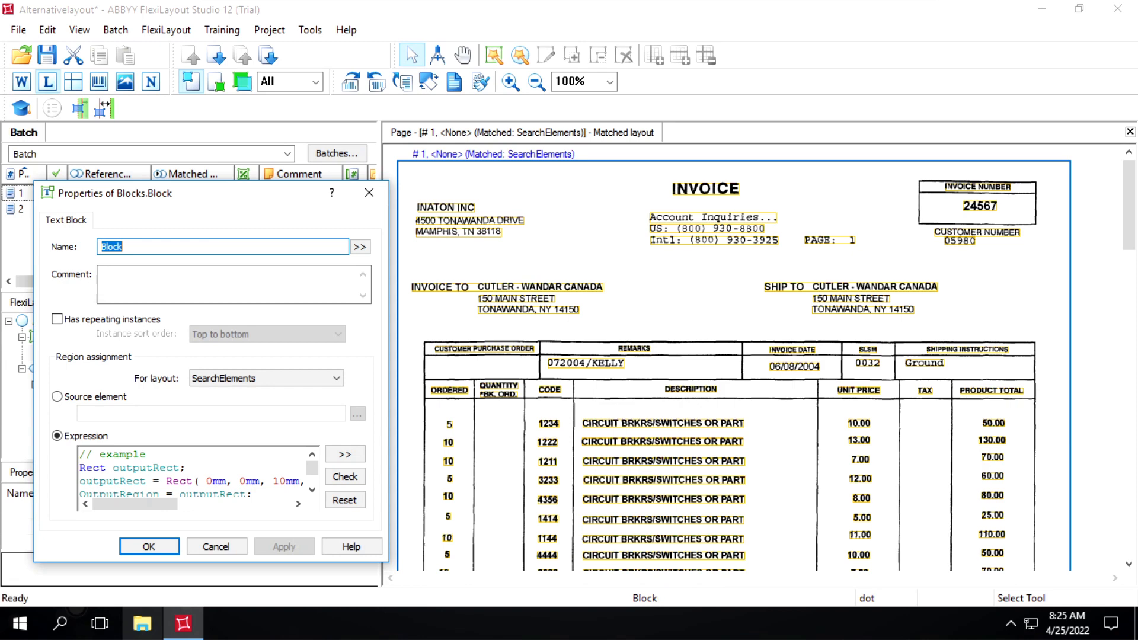
pyautogui.write('InvoiceNUMBER')
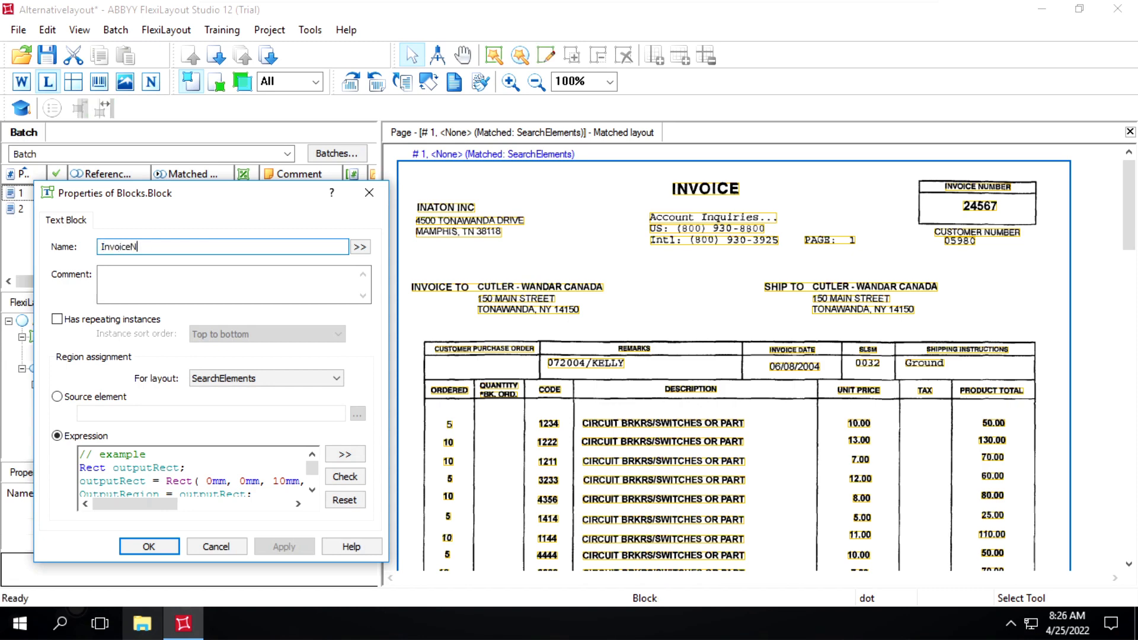
pyautogui.press('BackSpace')
pyautogui.press('BackSpace')
pyautogui.press('BackSpace')
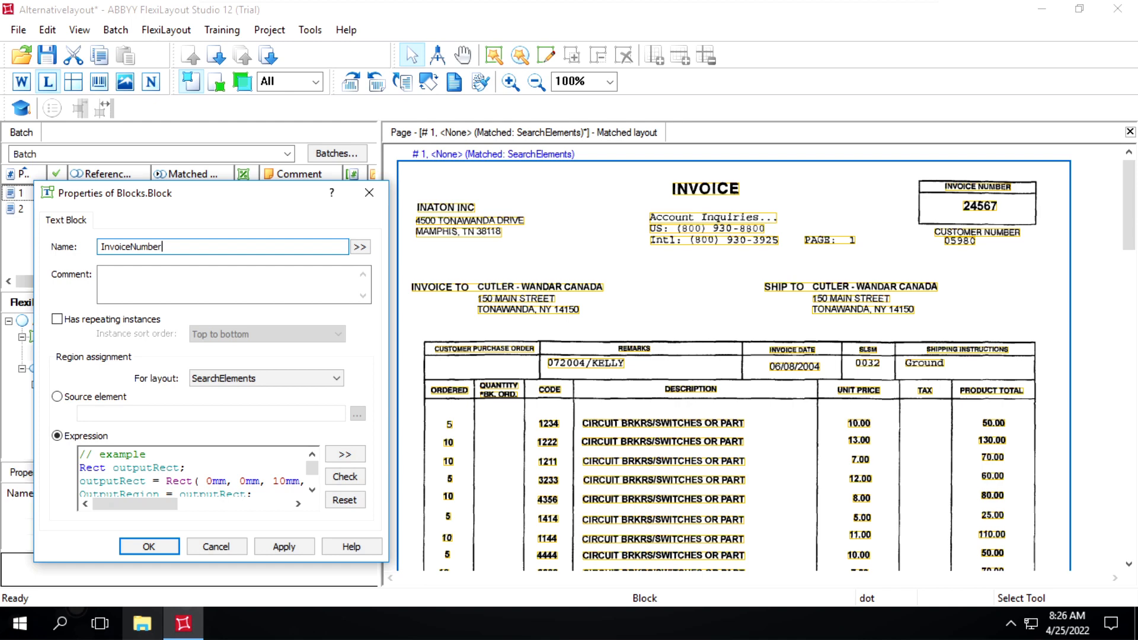
# Assign SearchElements.InvoiceNumber.Field as the block's source element, and apply and confirm the block properties.
pyautogui.click(57, 397)
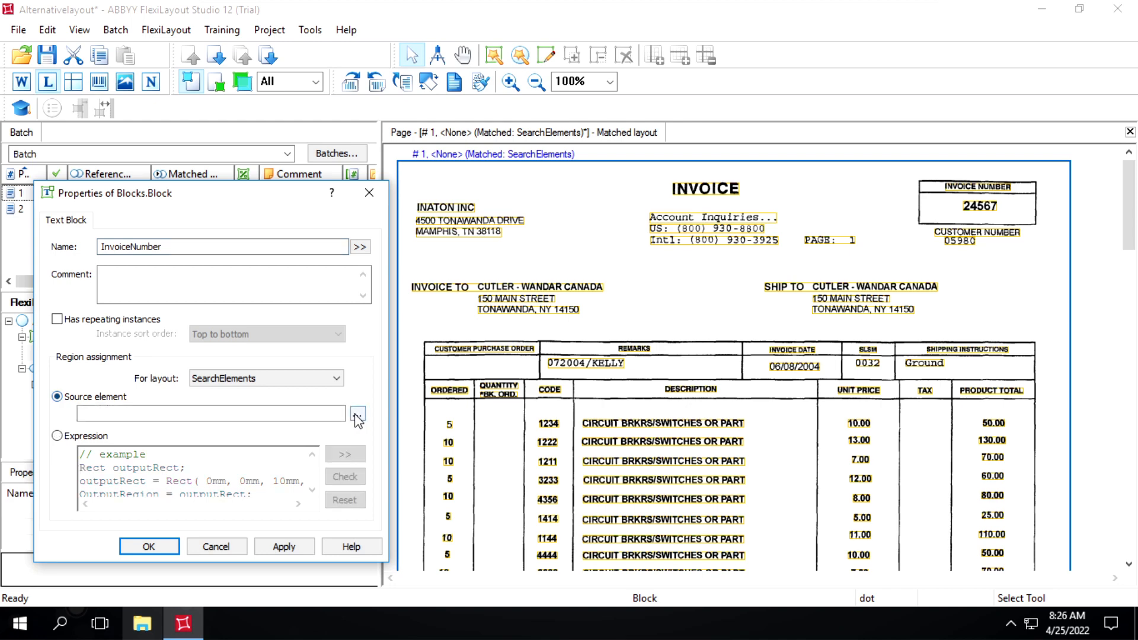
pyautogui.click(358, 415)
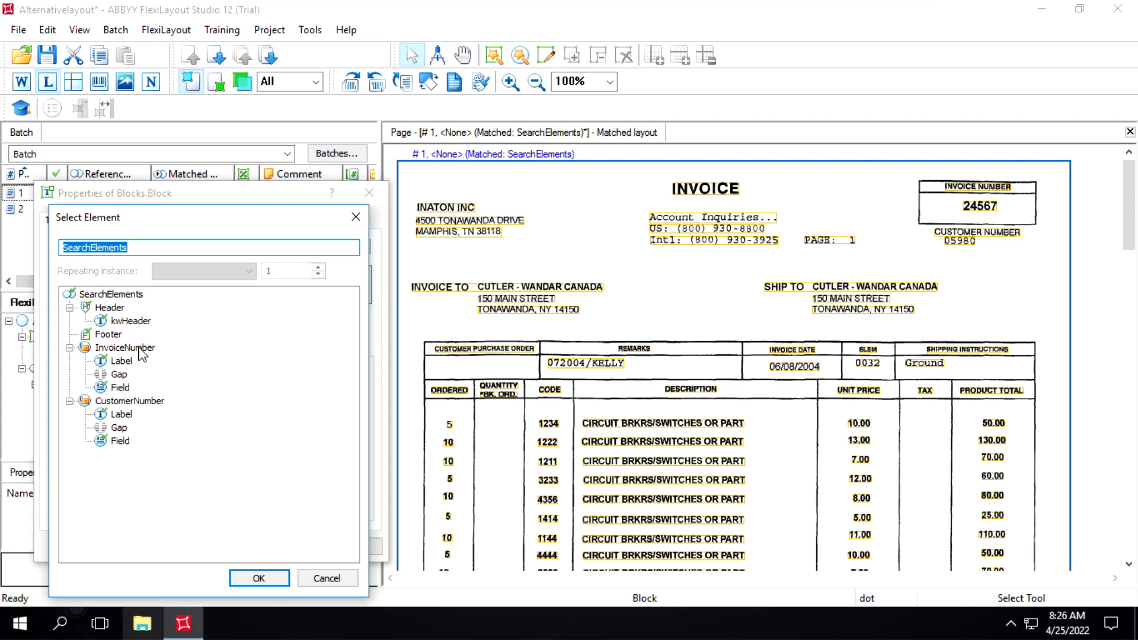
pyautogui.click(118, 388)
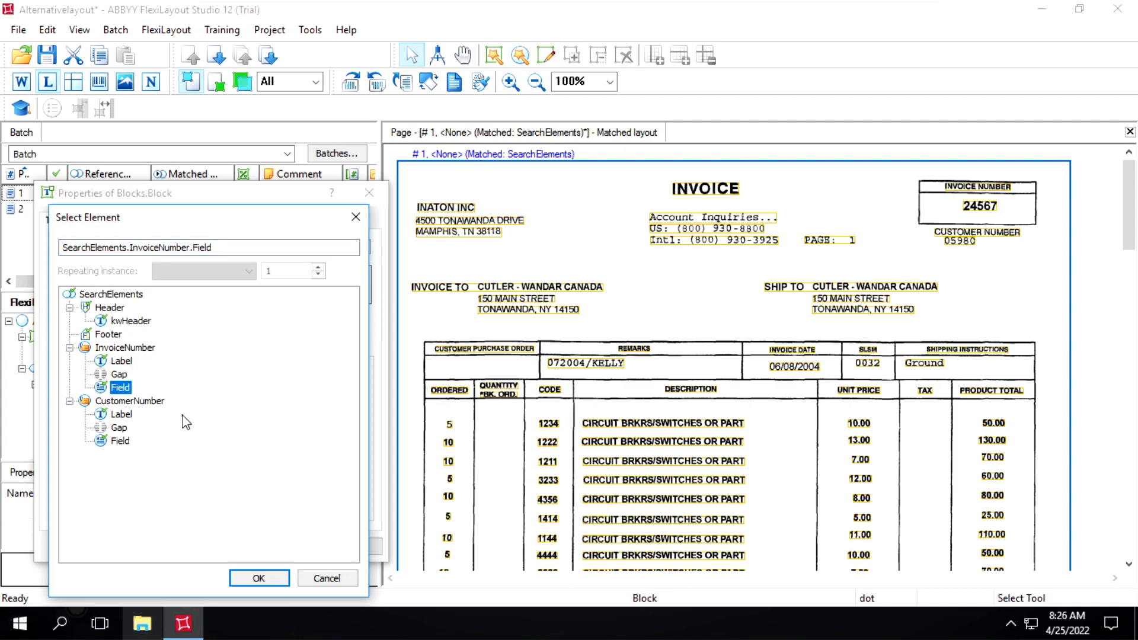
pyautogui.click(259, 578)
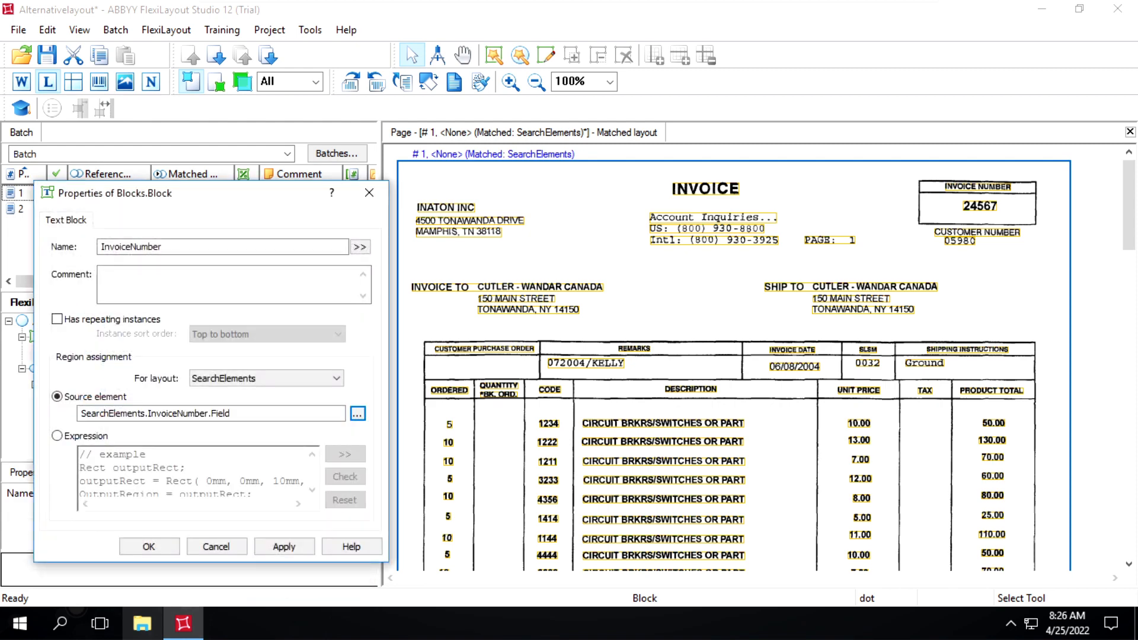
pyautogui.click(284, 546)
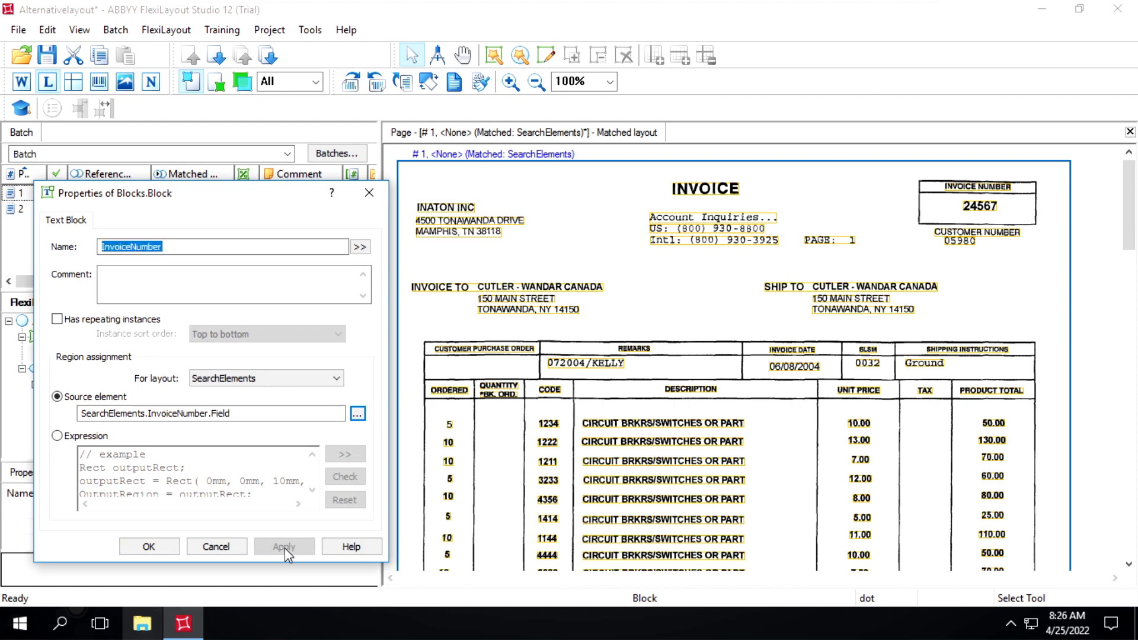
pyautogui.click(132, 546)
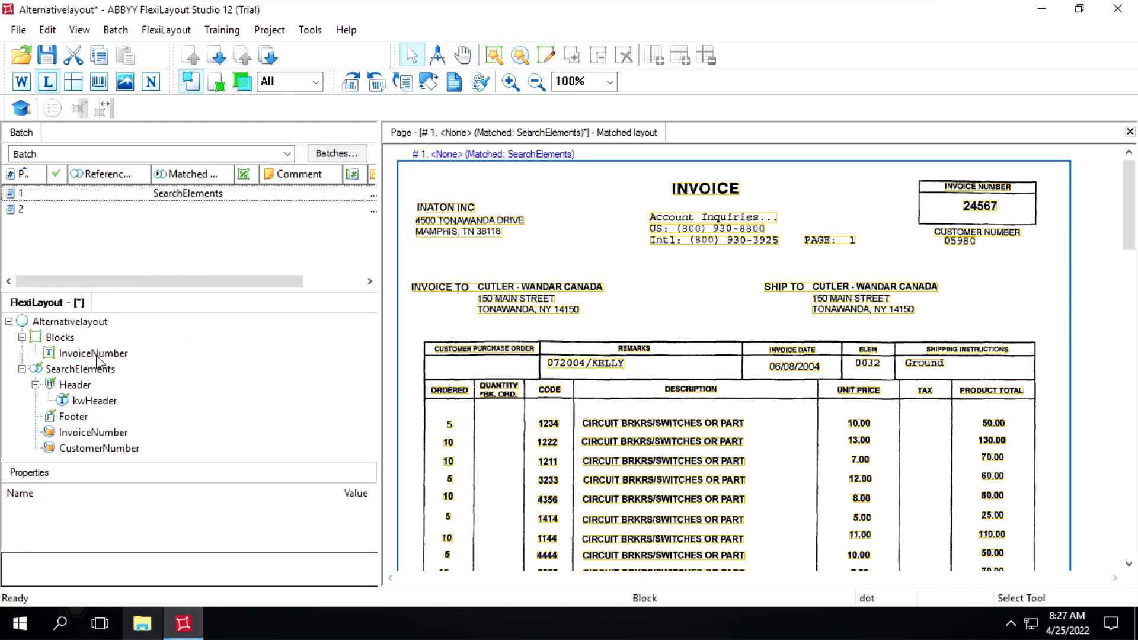
# Add a second Text block under Blocks and assign SearchElements.CustomerNumber.Field as its source element.
pyautogui.click(89, 355)
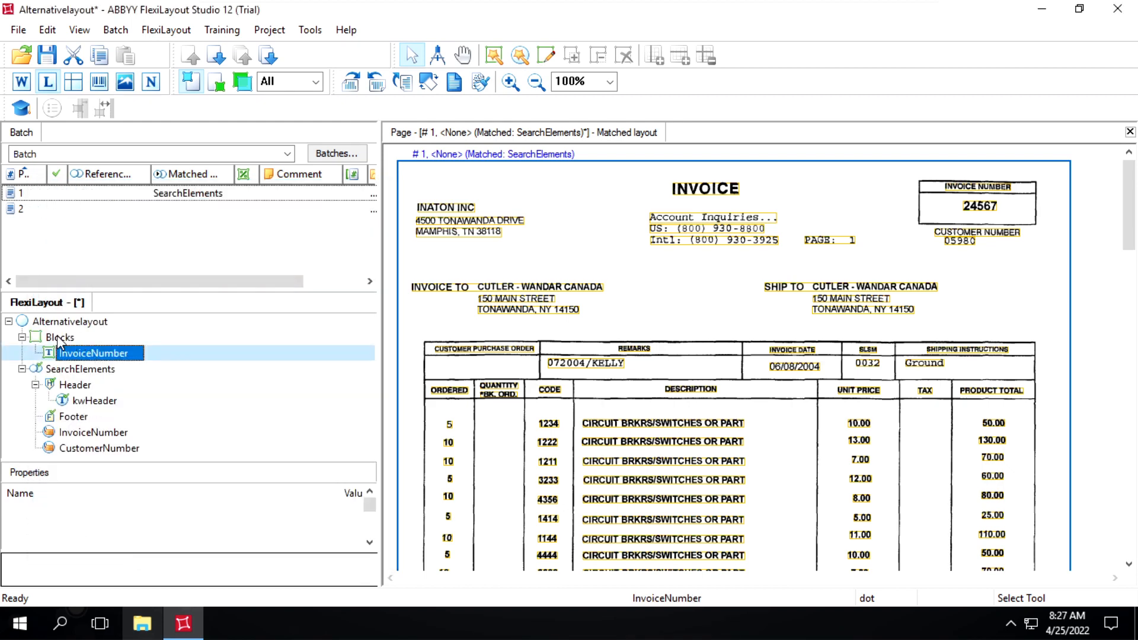
pyautogui.rightClick(59, 338)
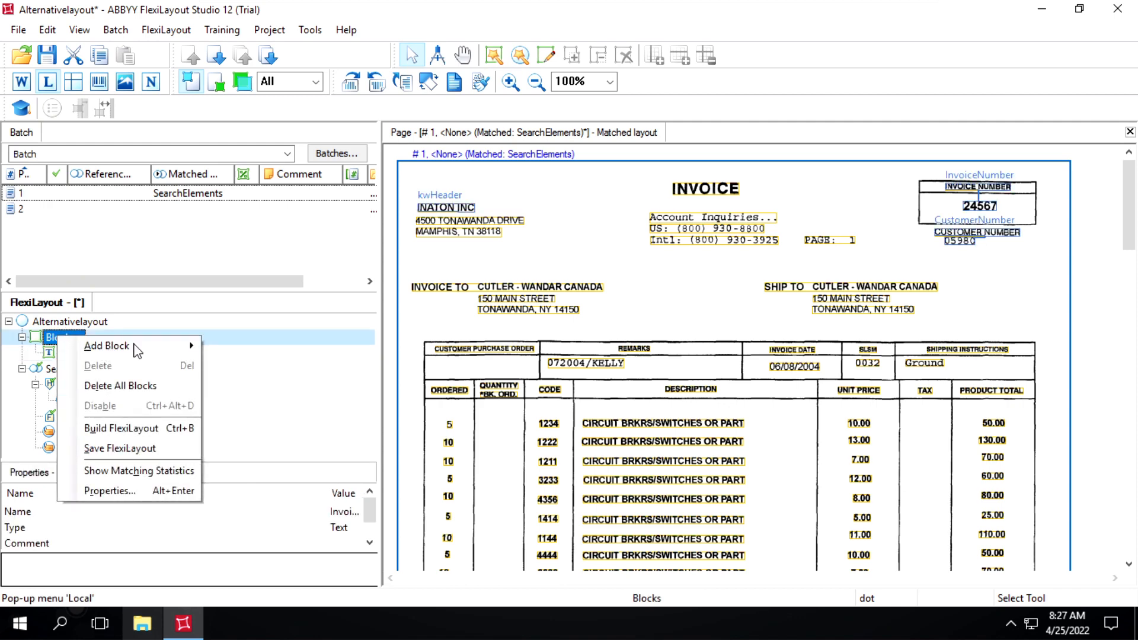
pyautogui.moveTo(141, 350)
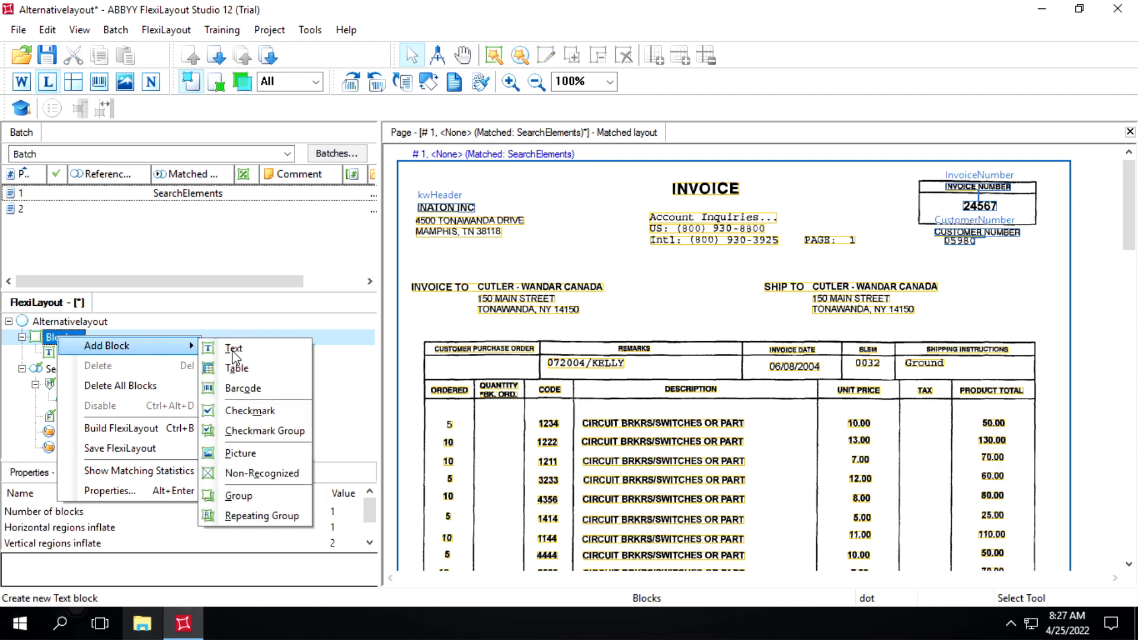
pyautogui.click(233, 350)
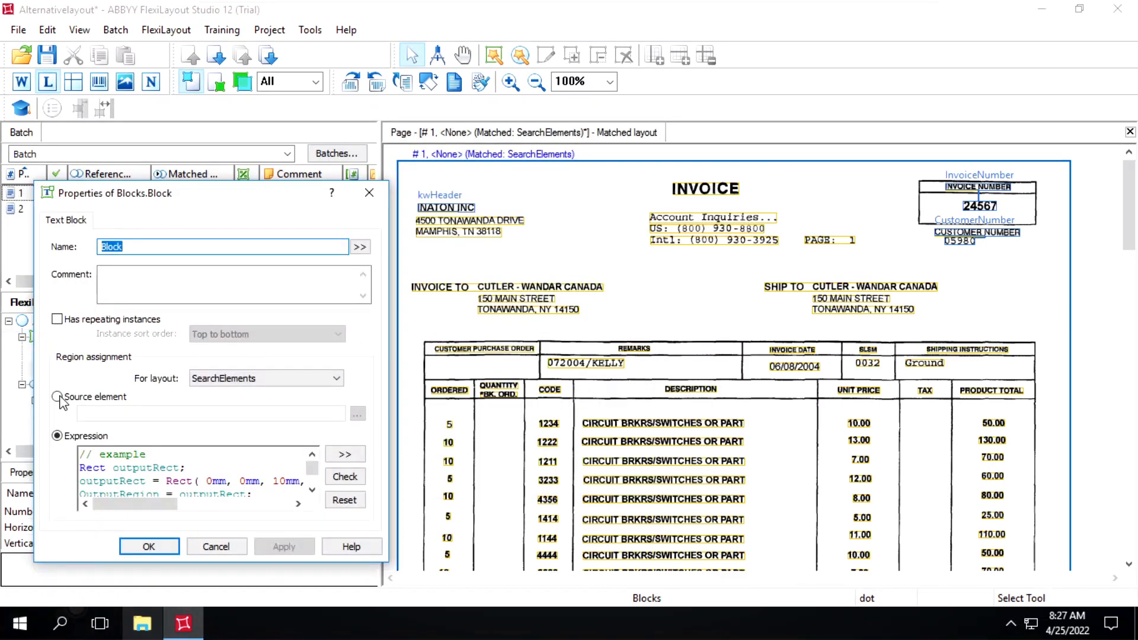
pyautogui.click(59, 397)
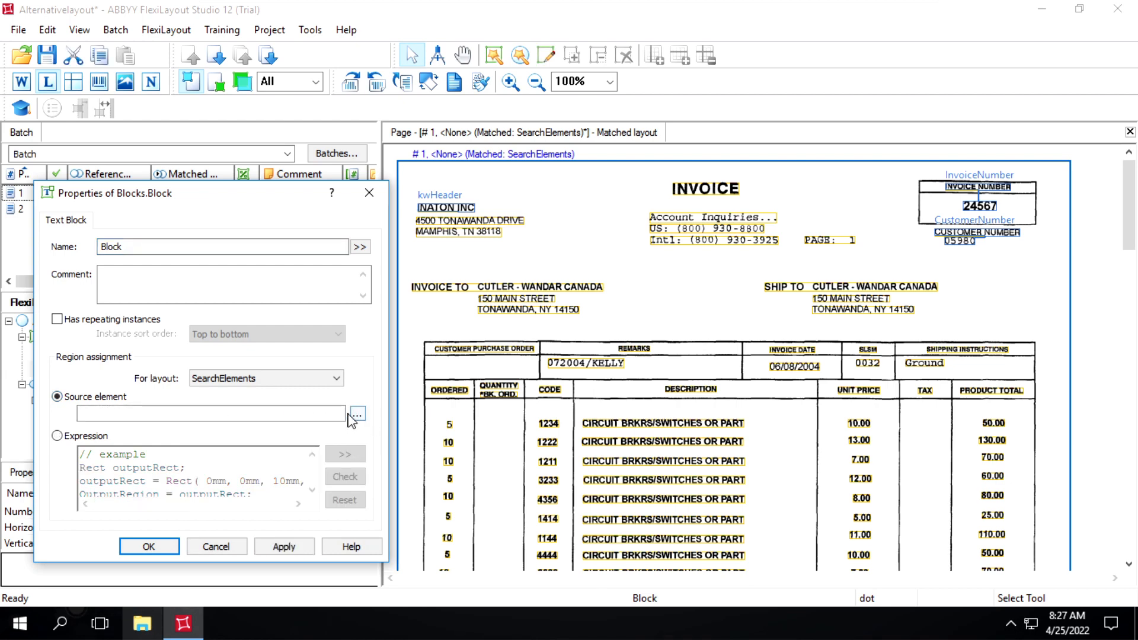
pyautogui.click(357, 415)
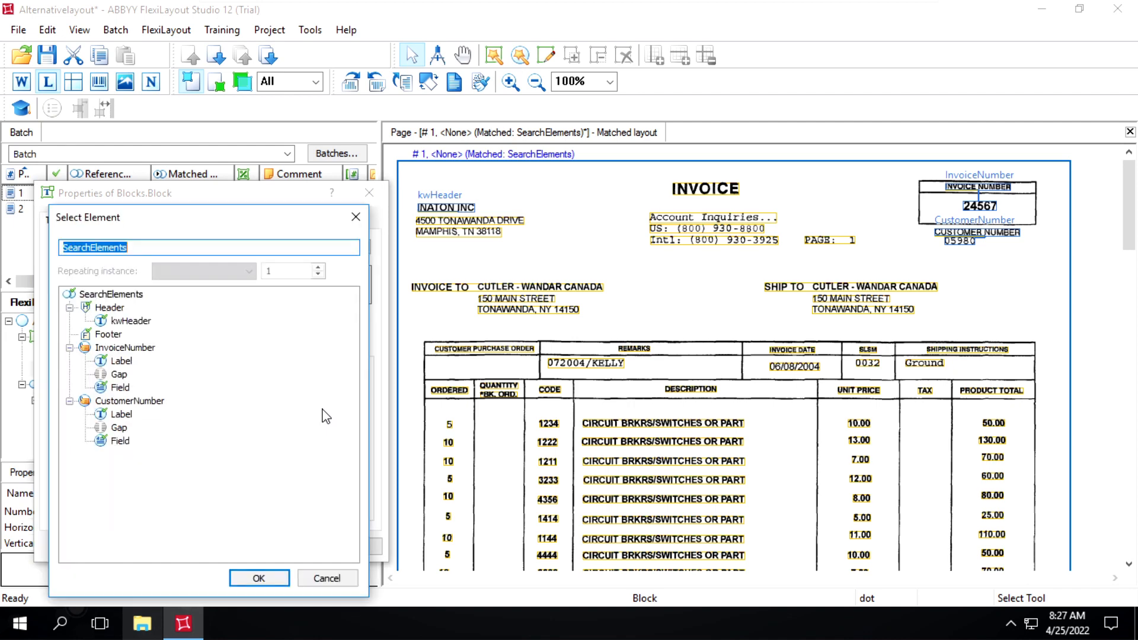
pyautogui.doubleClick(125, 442)
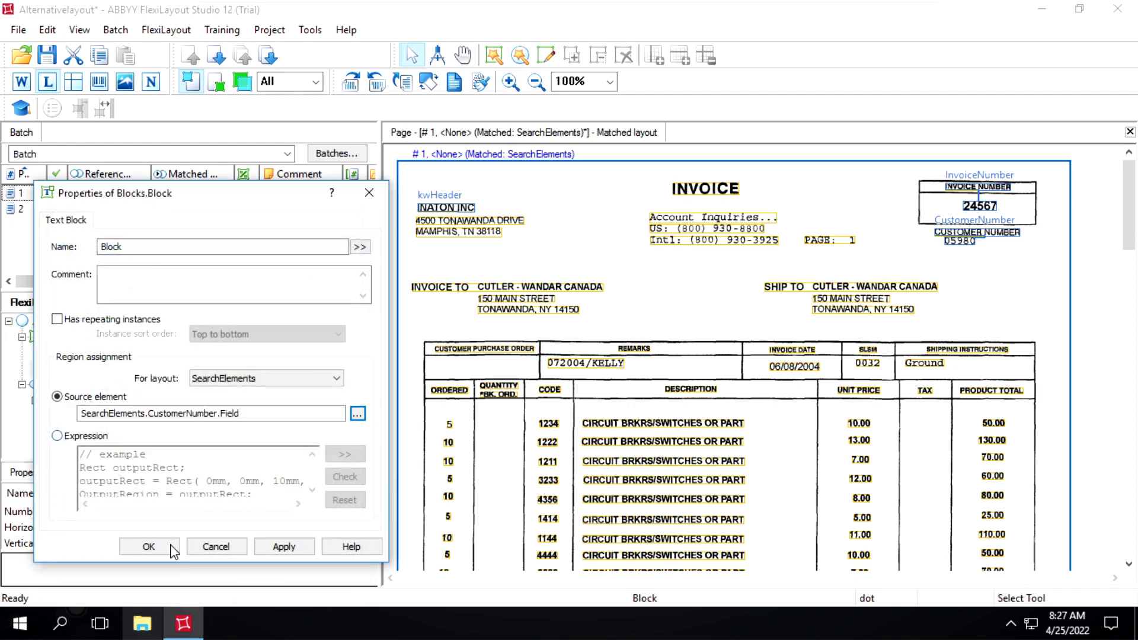
pyautogui.click(149, 546)
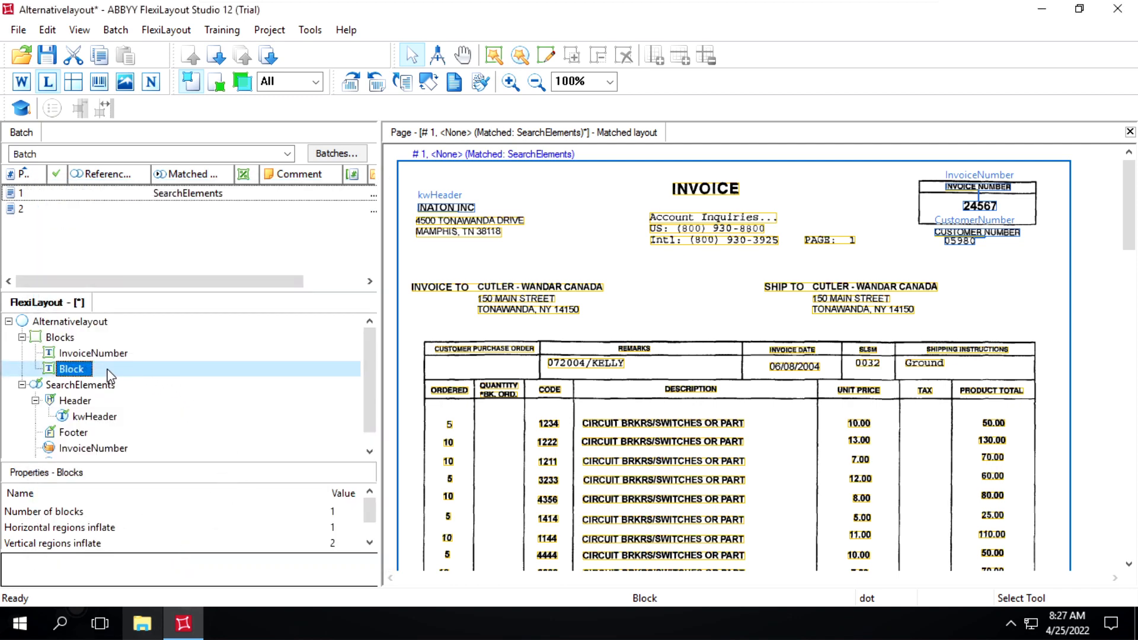
# Rename the new text block to CustomerNumber, and apply and confirm its properties.
pyautogui.doubleClick(88, 369)
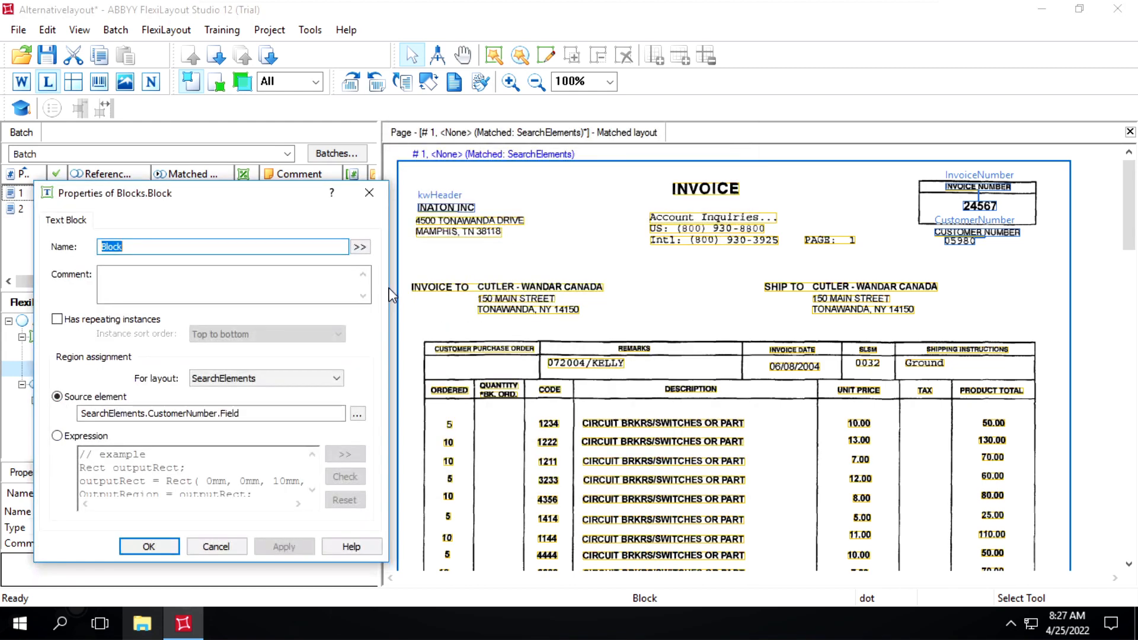
pyautogui.write('CU')
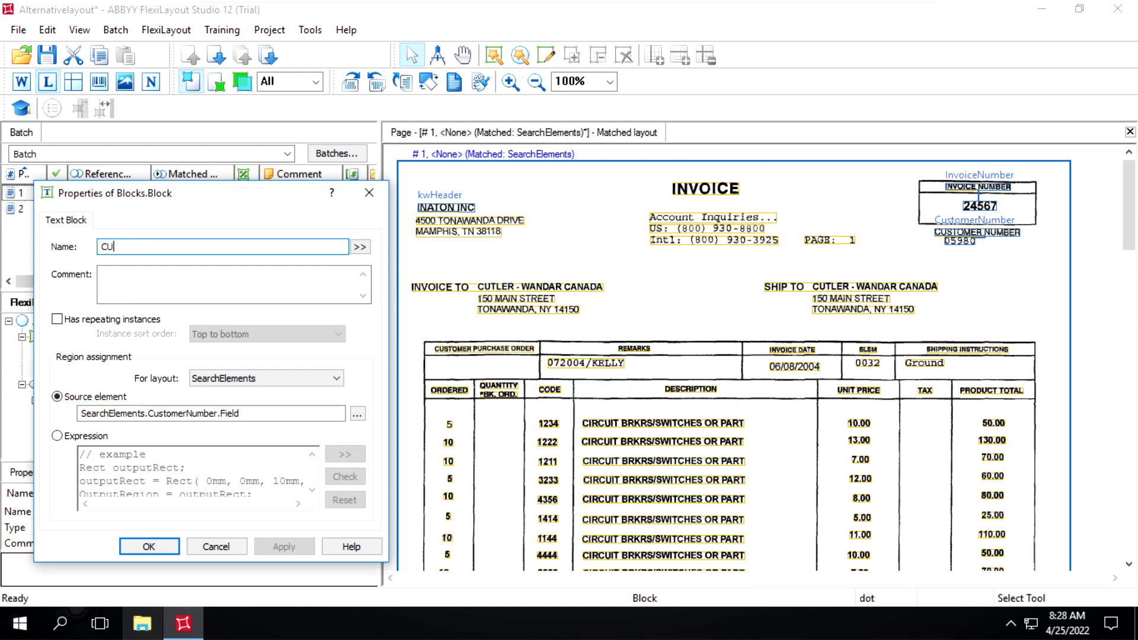
pyautogui.press('BackSpace')
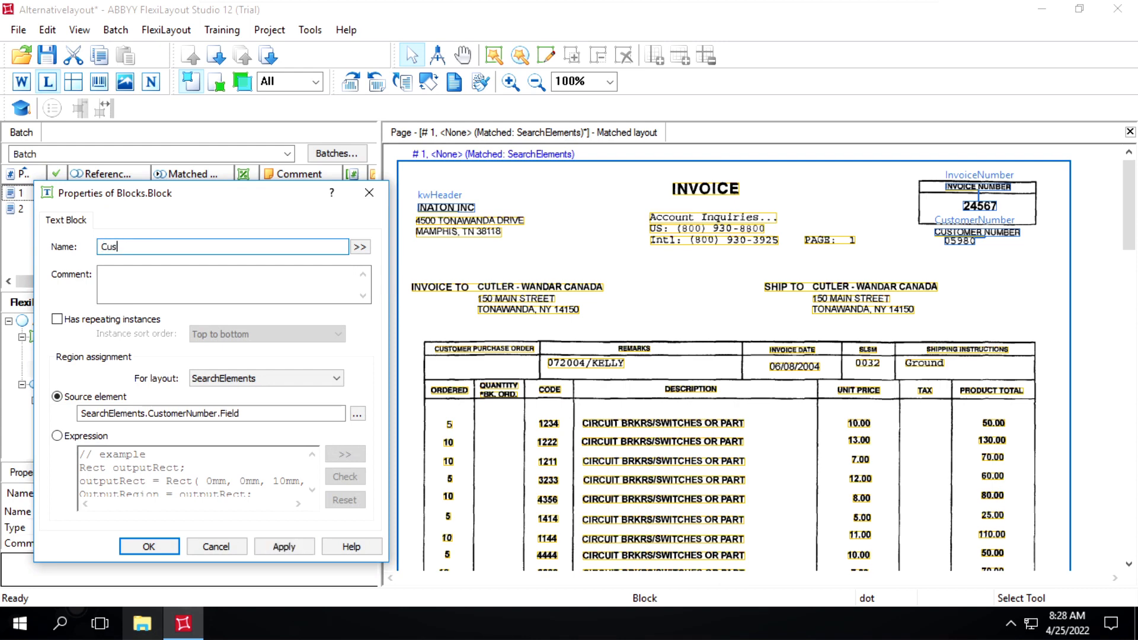
pyautogui.write('ustomerNumber')
pyautogui.click(279, 545)
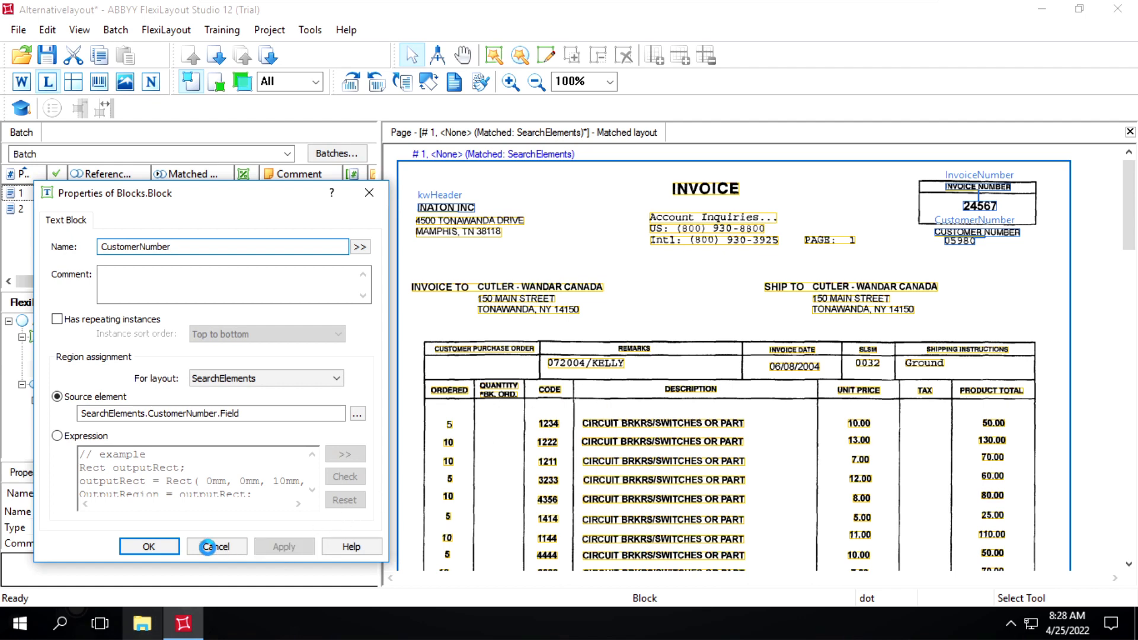
pyautogui.click(149, 545)
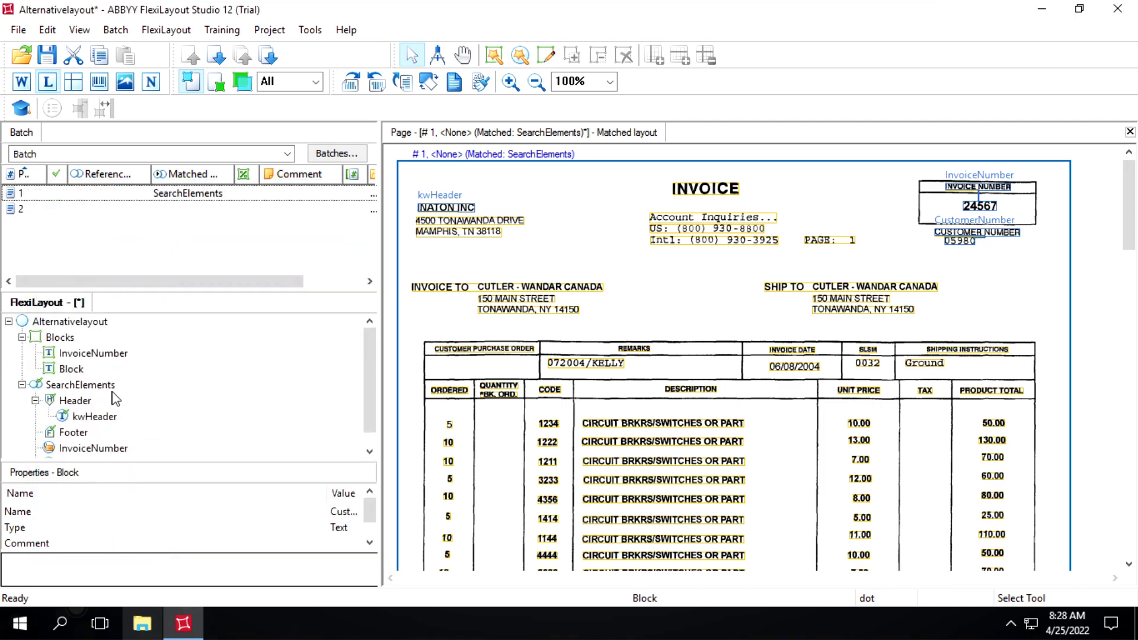
pyautogui.click(101, 372)
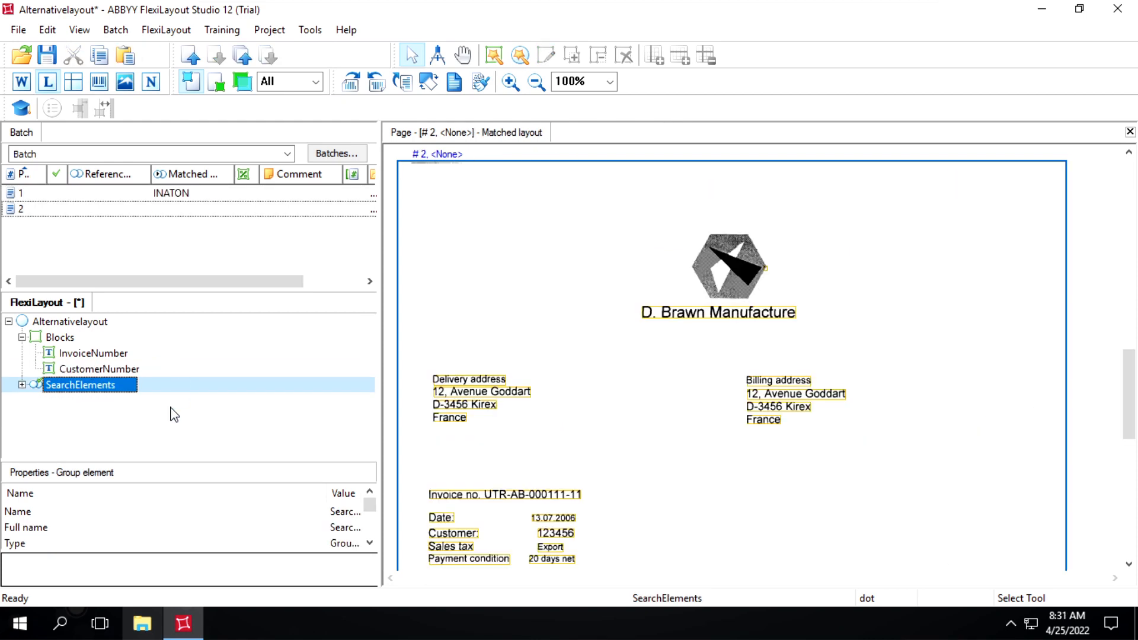
# Duplicate the SearchElements group under the Alternativelayout root to create a second alternative.
pyautogui.click(174, 415)
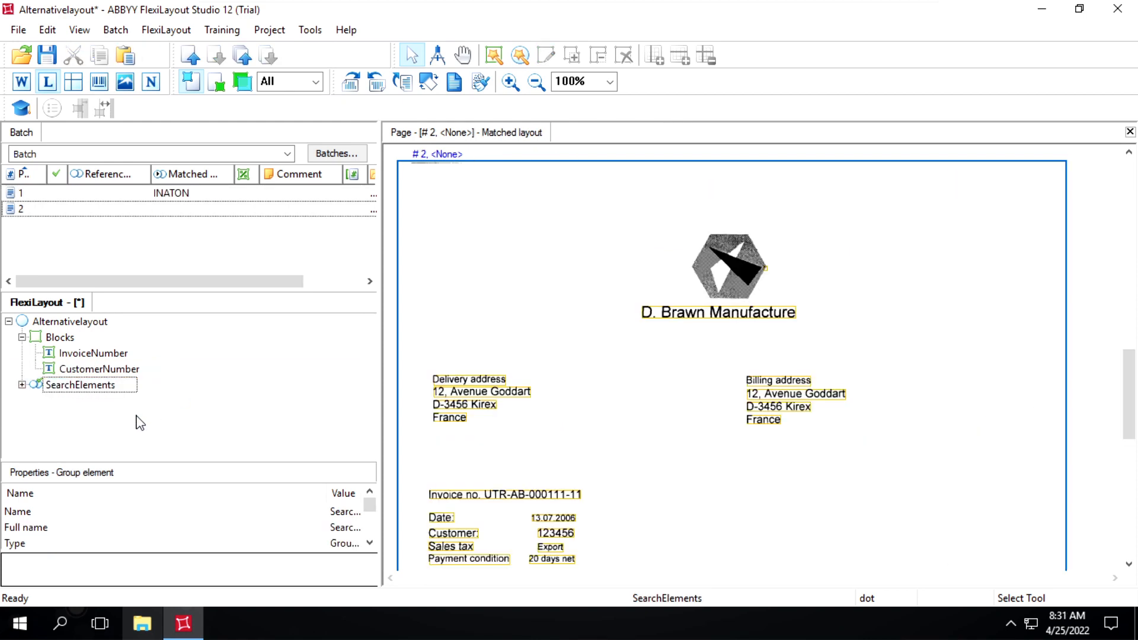
pyautogui.click(89, 389)
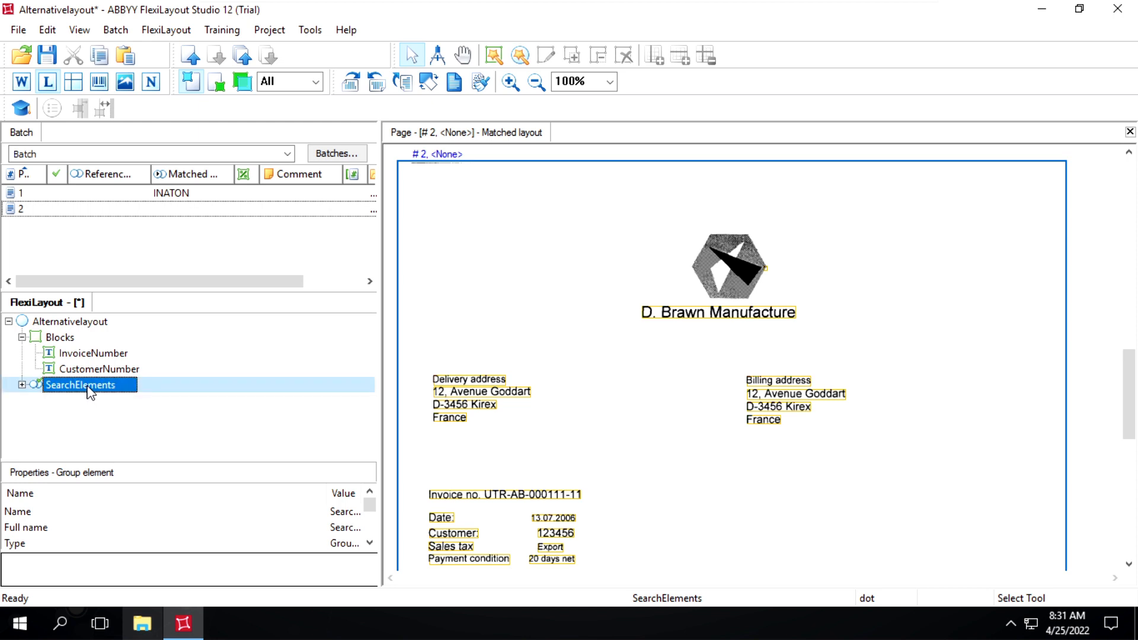
pyautogui.click(67, 329)
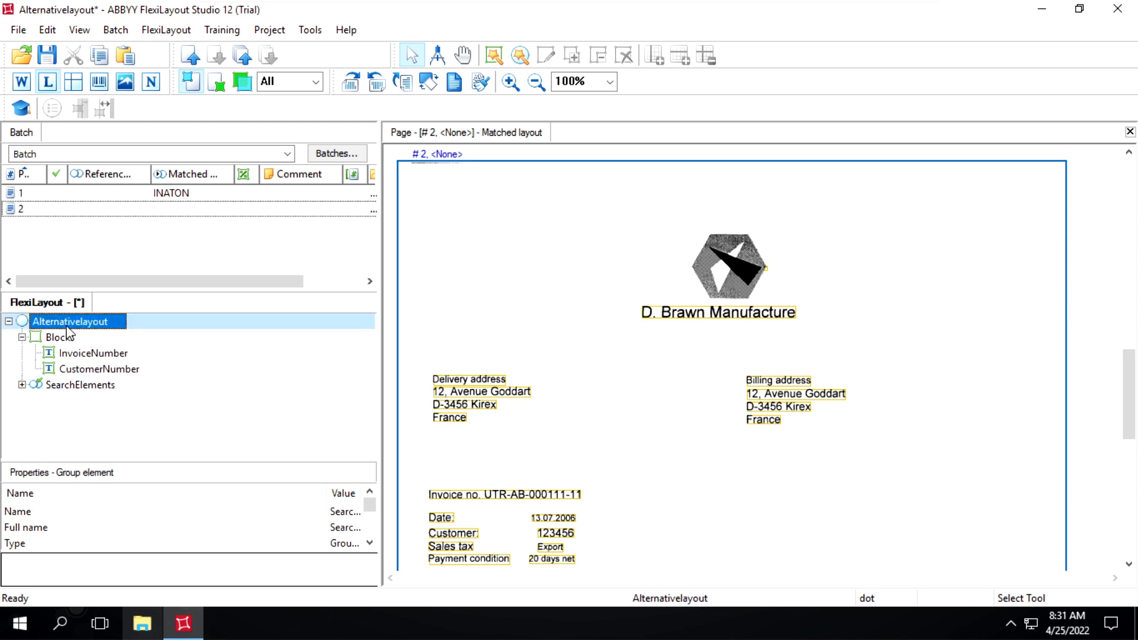
pyautogui.hotkey('ctrl', 'v')
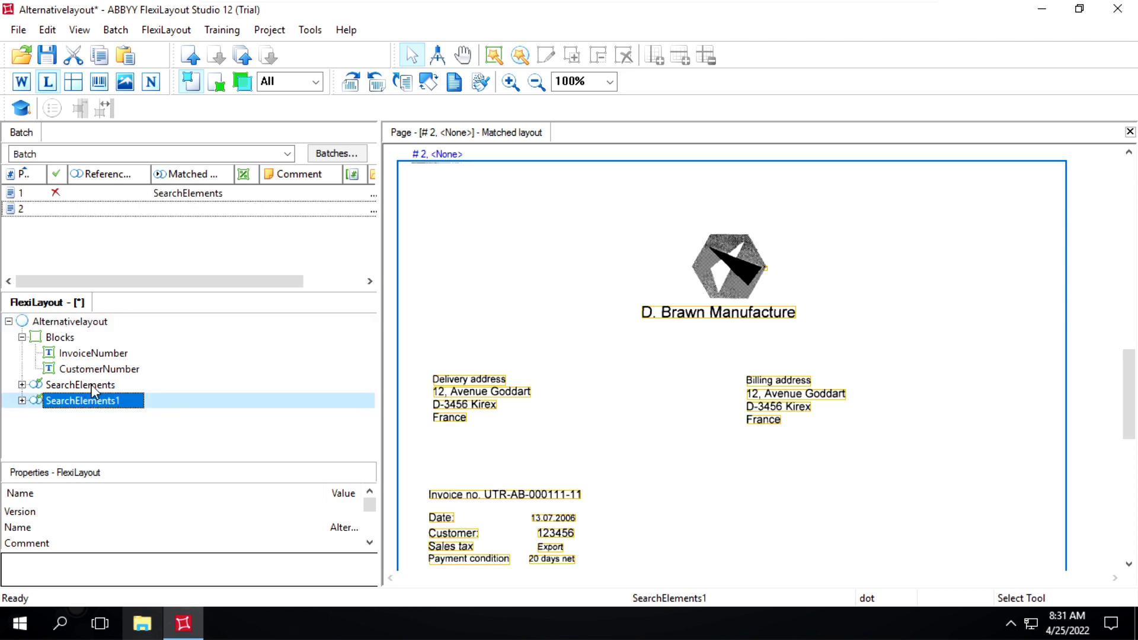
# Display page 1 of the batch and rename the original SearchElements group to INATON, applying and confirming the change.
pyautogui.click(66, 194)
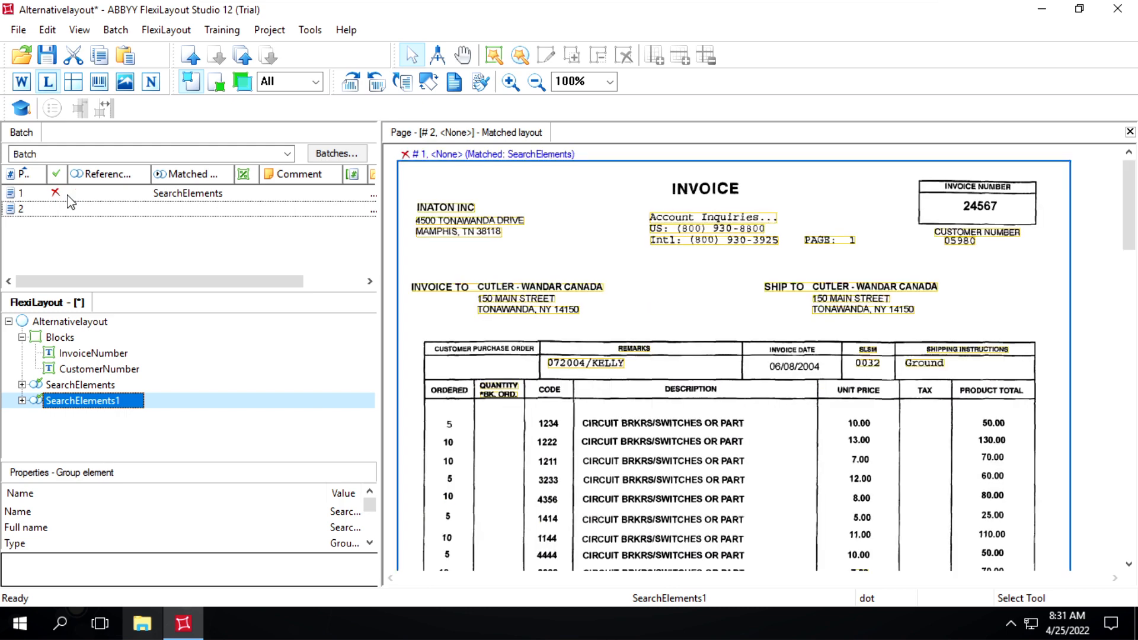
pyautogui.doubleClick(86, 387)
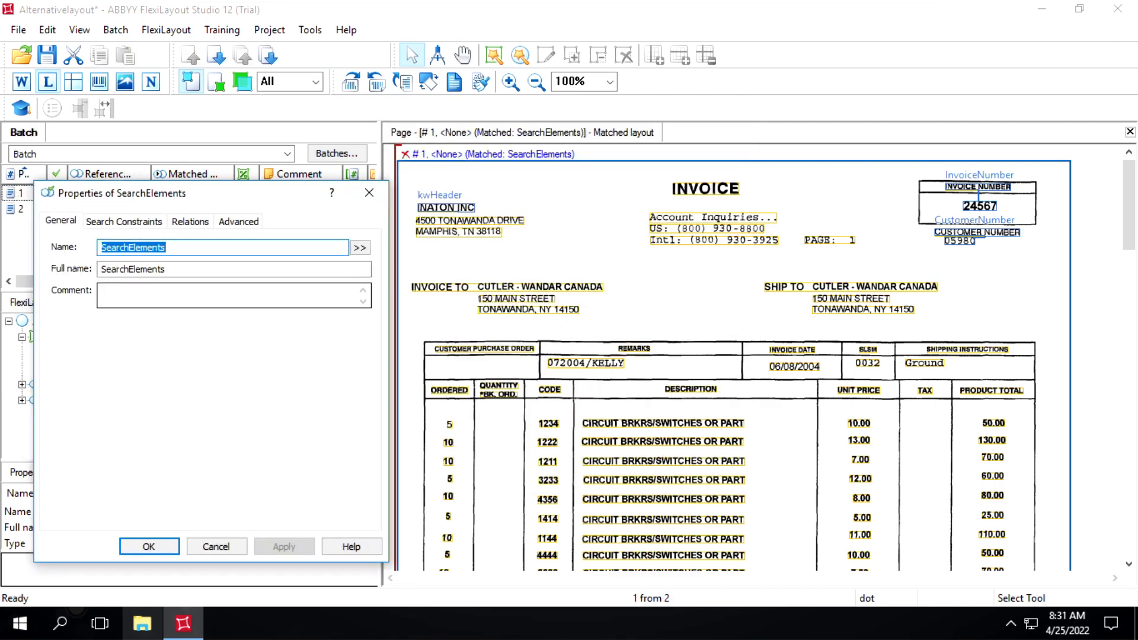
pyautogui.write('INATON')
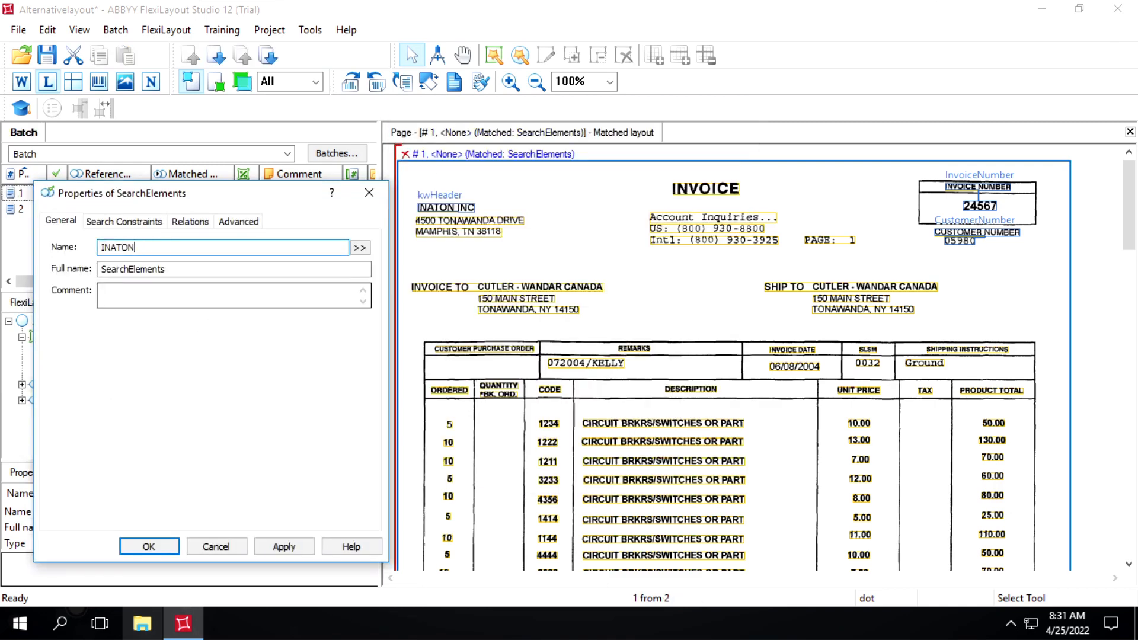
pyautogui.click(282, 548)
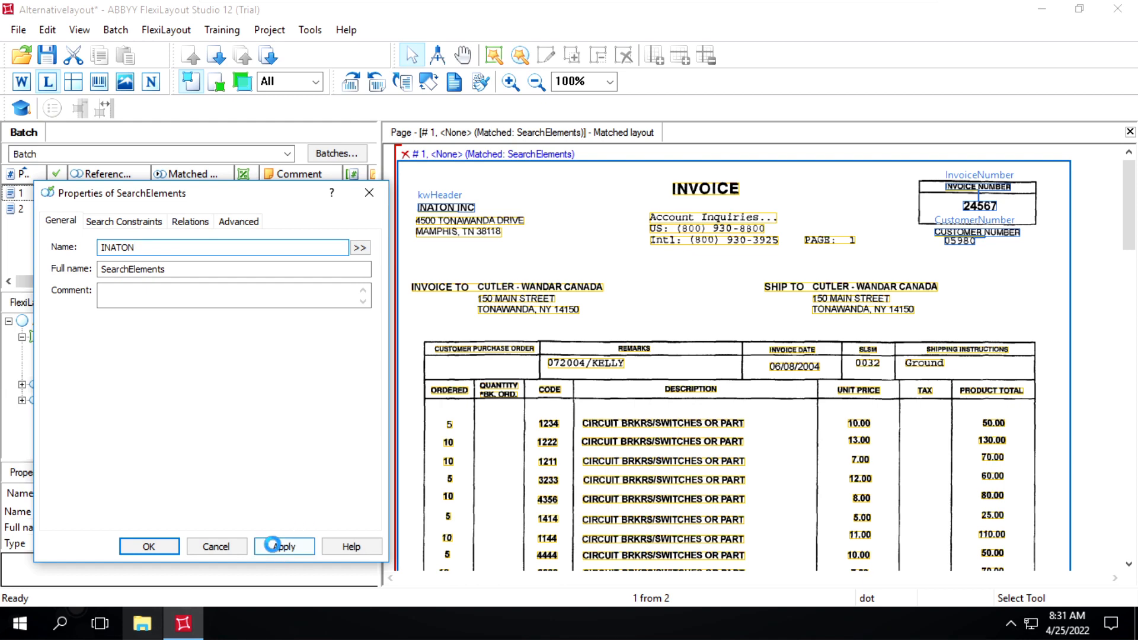
pyautogui.click(174, 547)
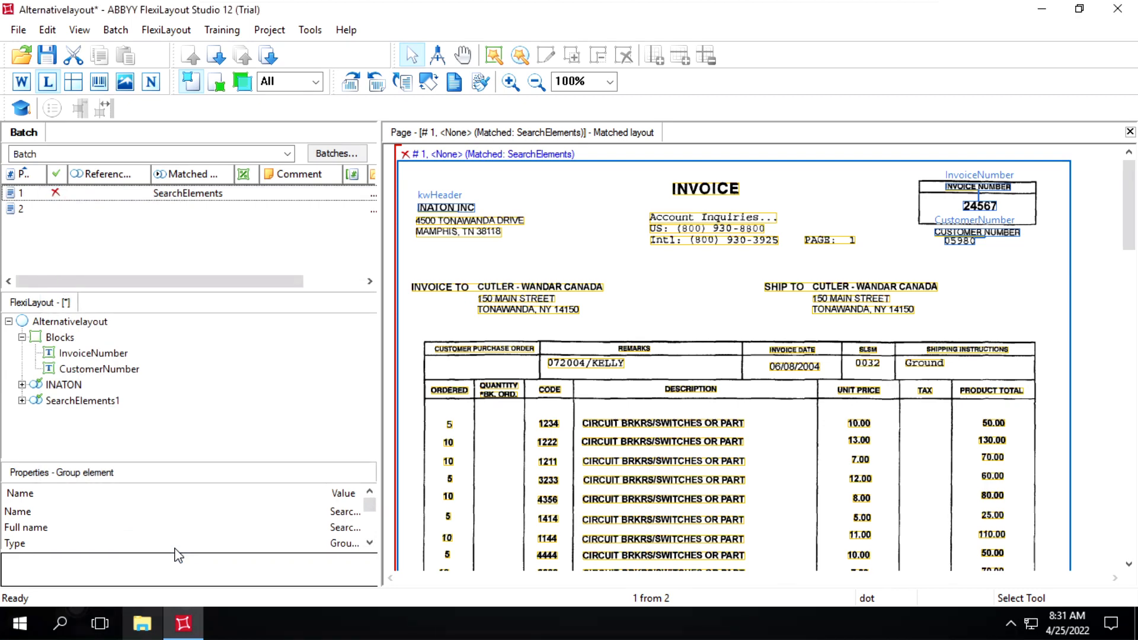
# Display page 2 of the batch and rename the SearchElements1 group to DBROWN, applying and confirming the change.
pyautogui.click(41, 212)
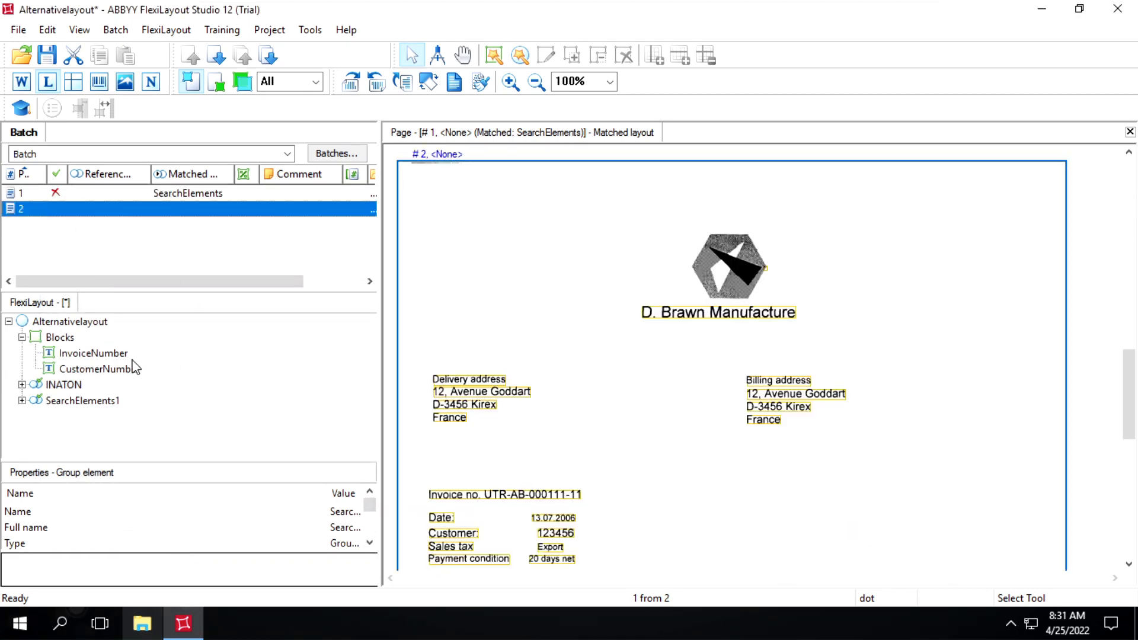
pyautogui.doubleClick(72, 406)
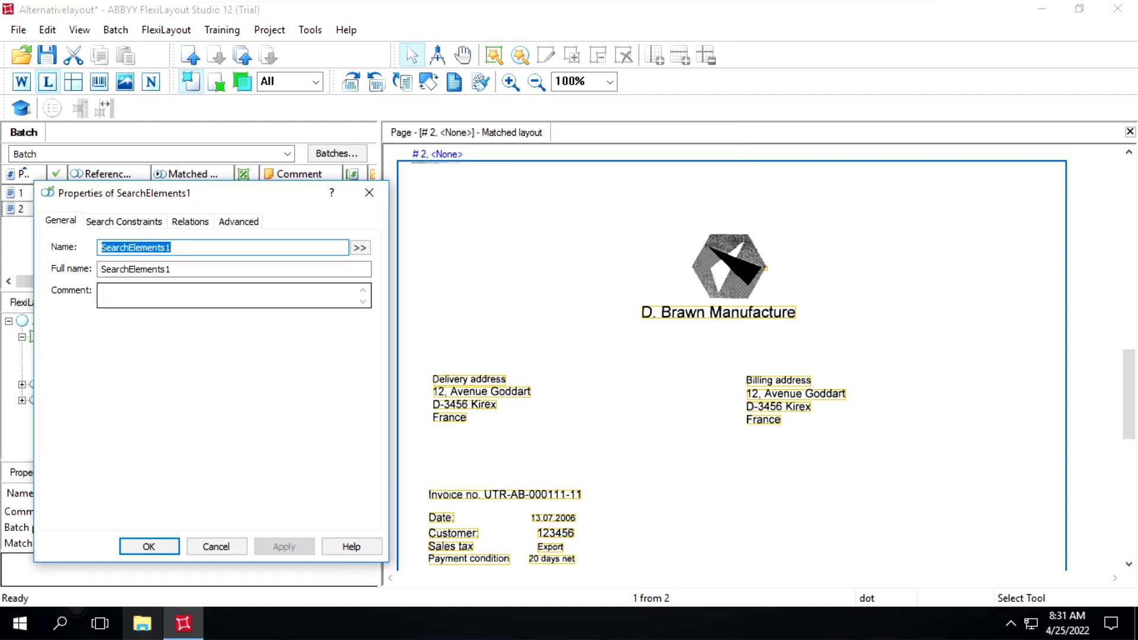
pyautogui.write('DBROWN')
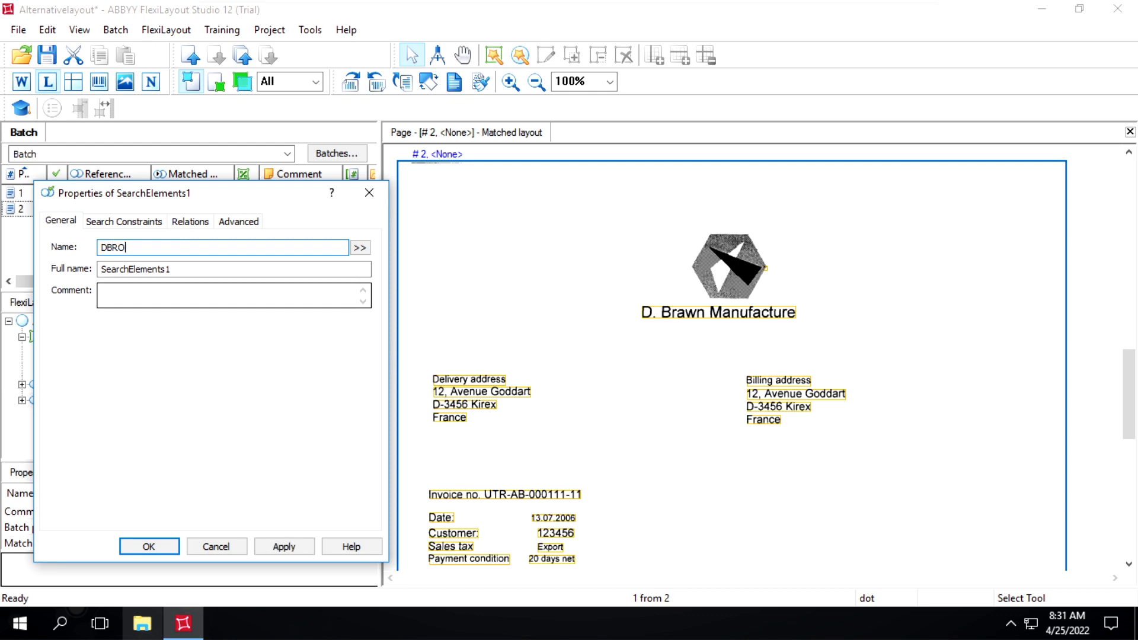
pyautogui.click(277, 547)
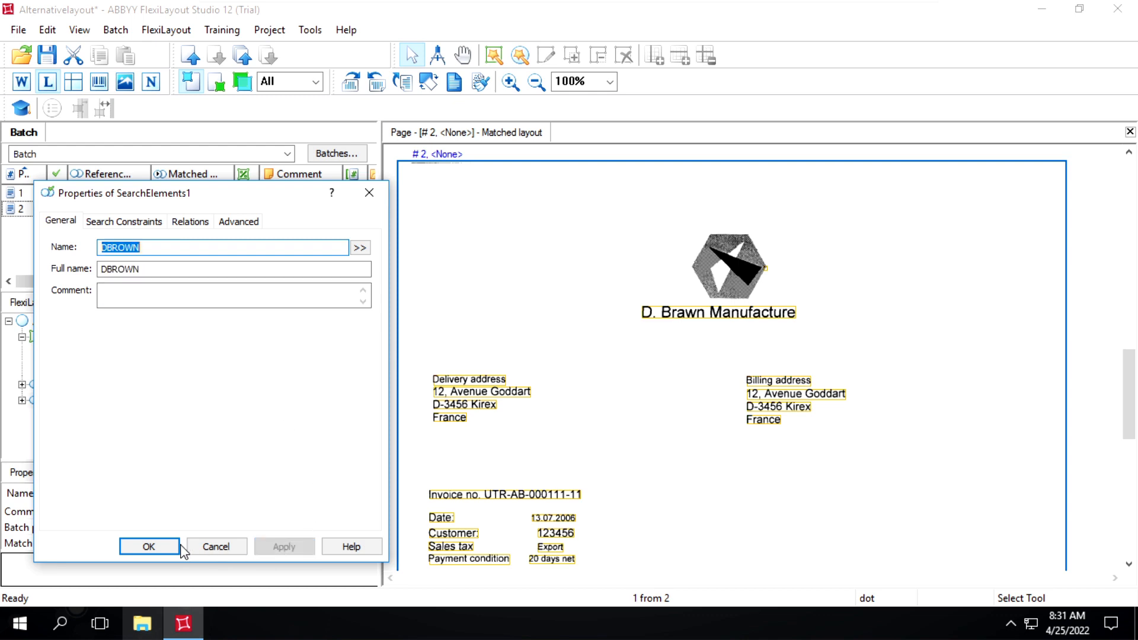
pyautogui.click(150, 546)
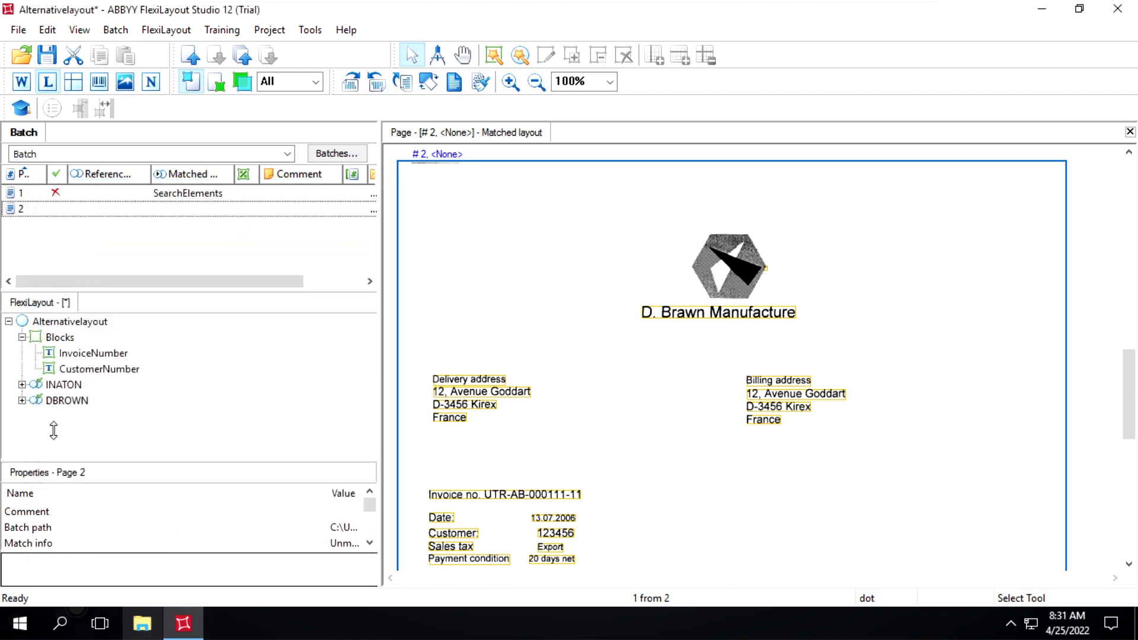
# Open the properties of DBROWN's kwHeader element and copy the recognized company name below the logo on page 2.
pyautogui.click(22, 401)
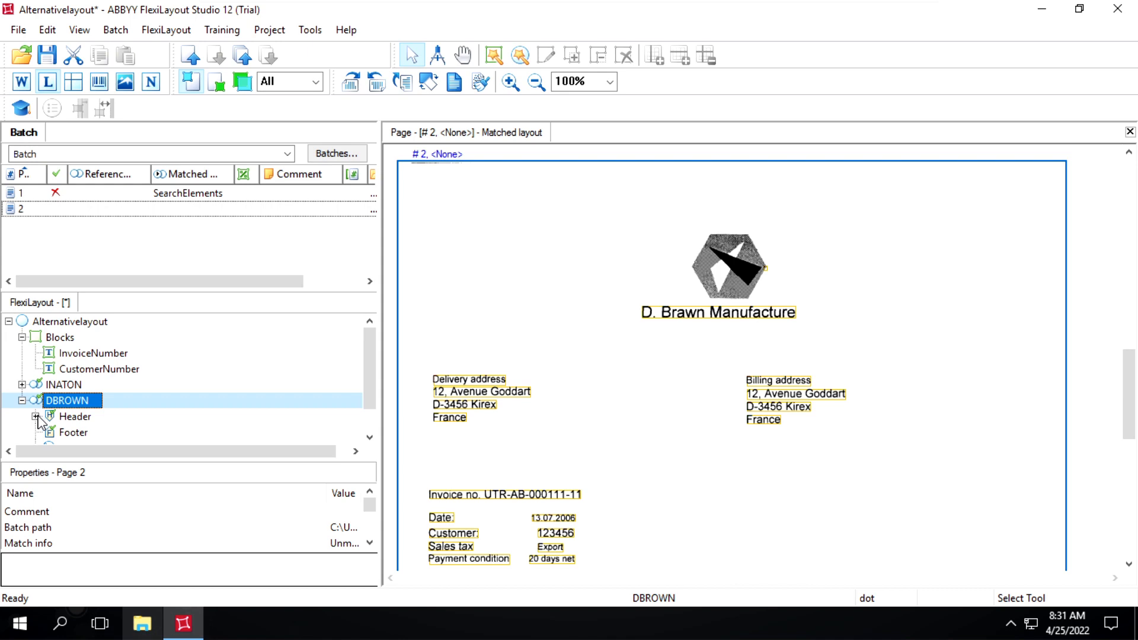
pyautogui.click(36, 416)
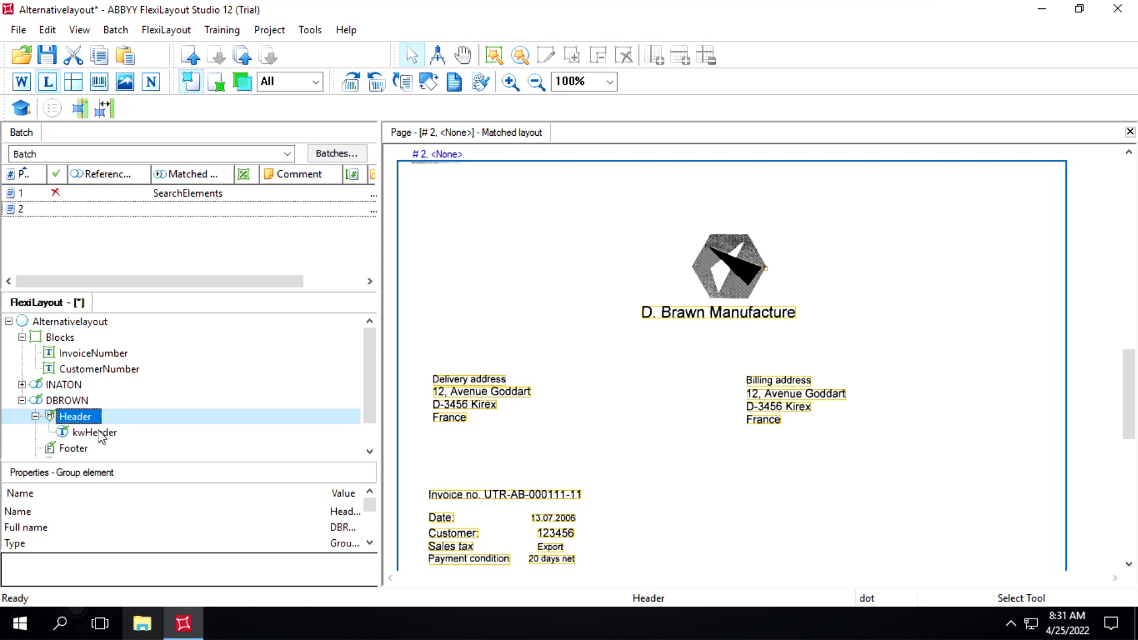
pyautogui.click(101, 436)
pyautogui.doubleClick(99, 437)
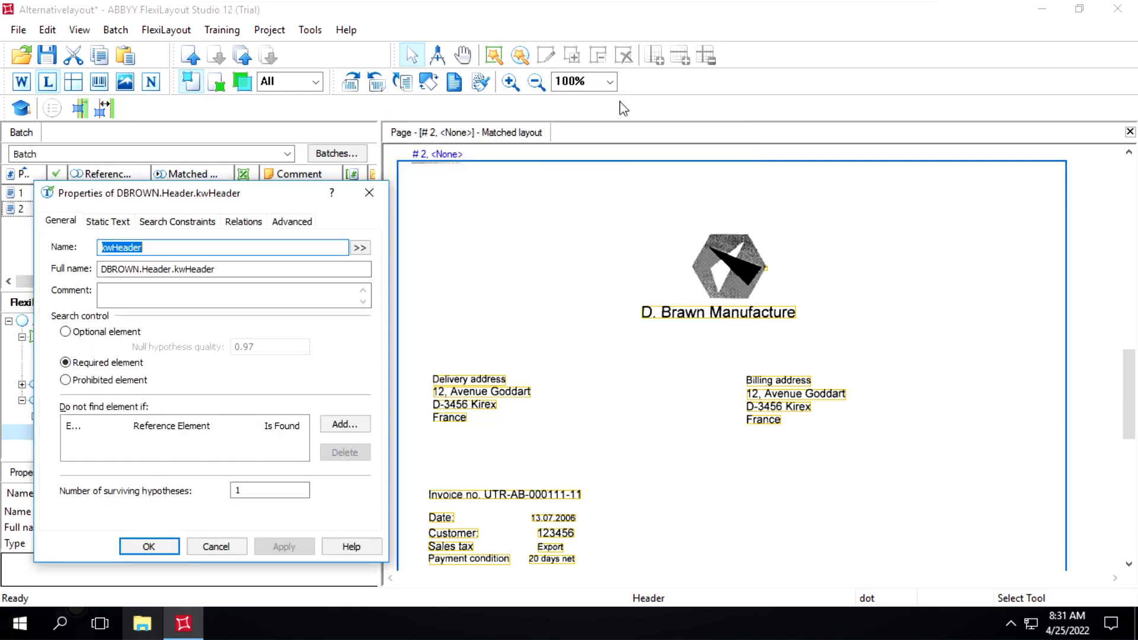
pyautogui.click(661, 313)
pyautogui.rightClick(661, 312)
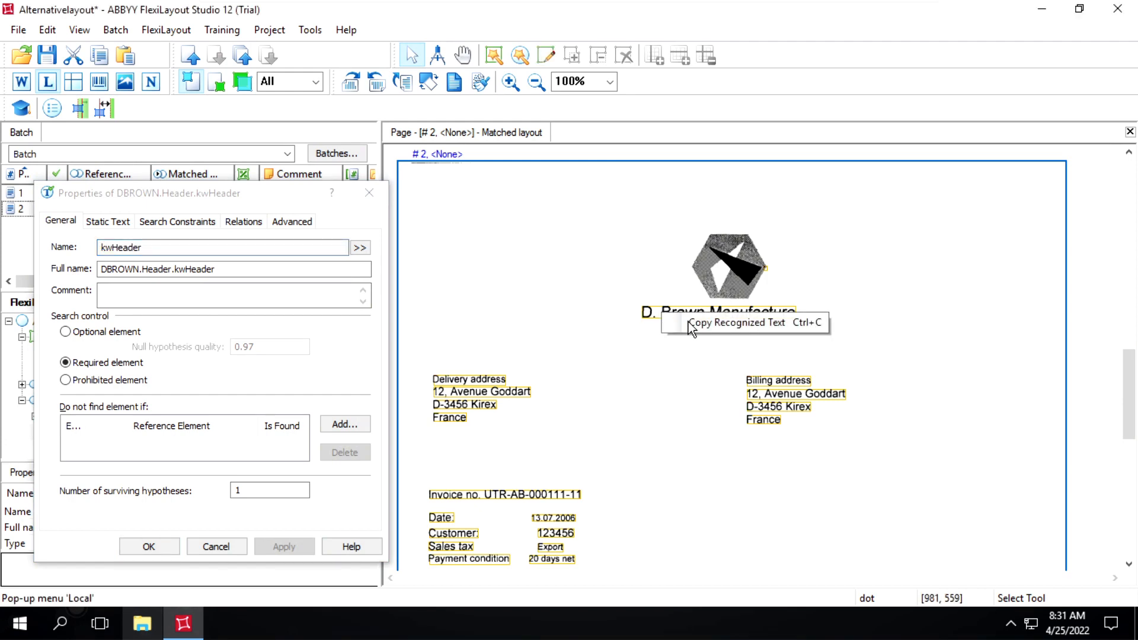
pyautogui.click(688, 322)
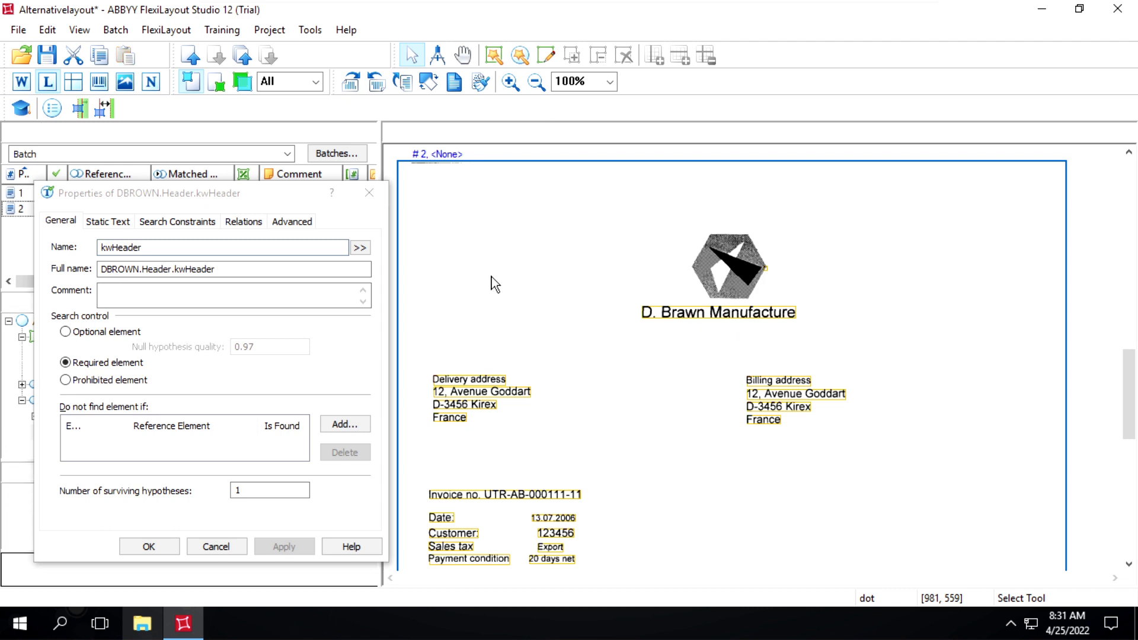
# Replace the kwHeader static search text with D. Brawn Manufacture and apply it.
pyautogui.click(111, 227)
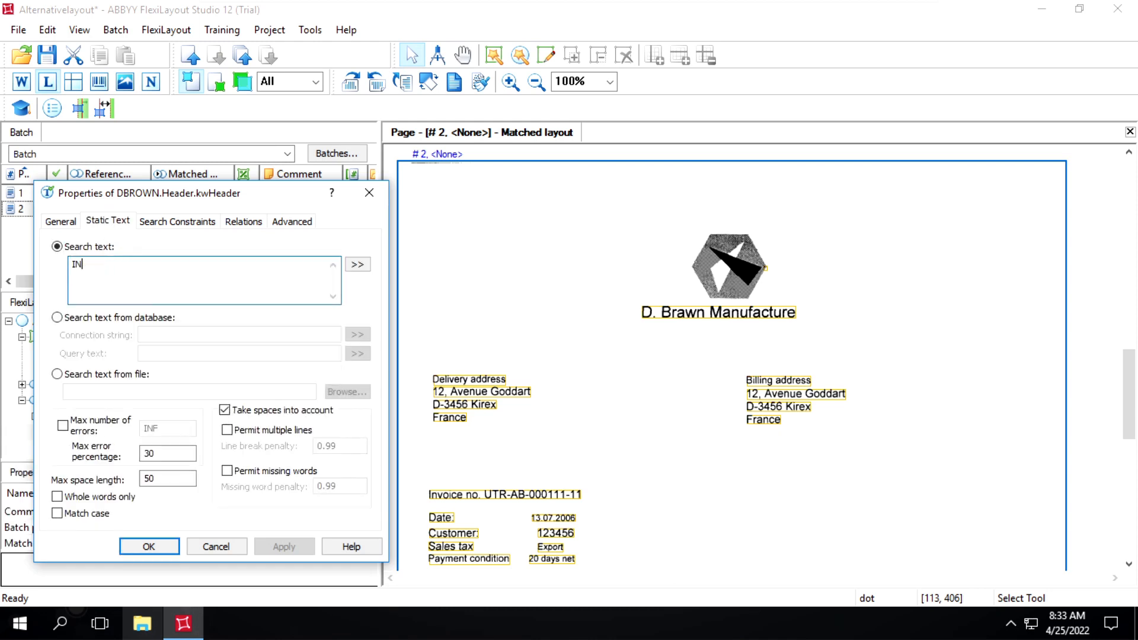
pyautogui.press('BackSpace')
pyautogui.press('BackSpace')
pyautogui.hotkey('ctrl', 'v')
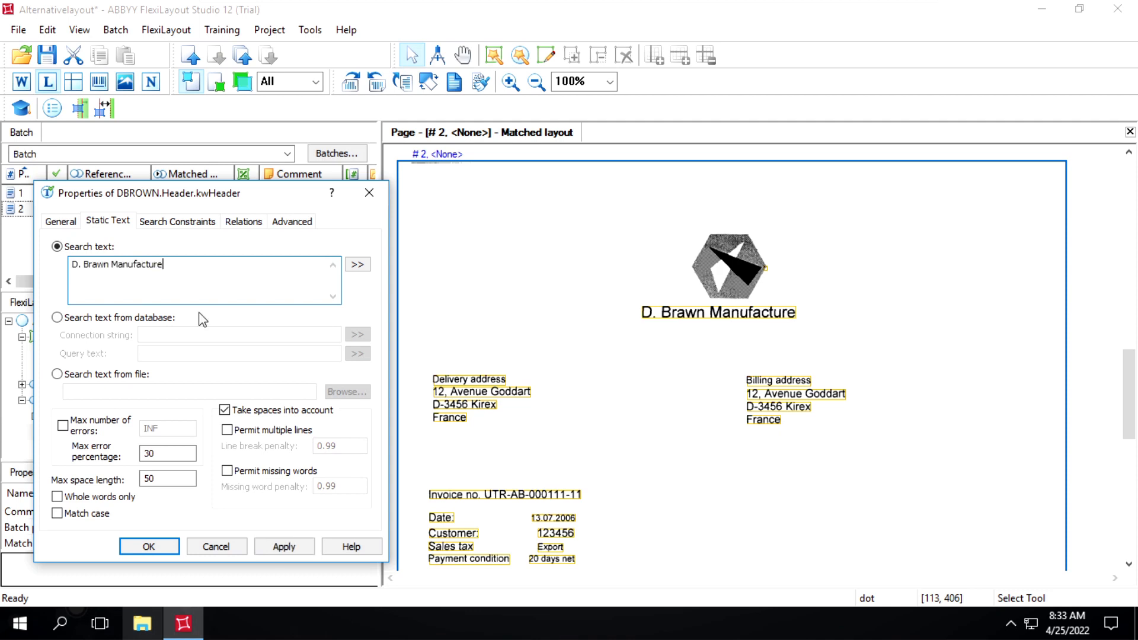
pyautogui.click(286, 553)
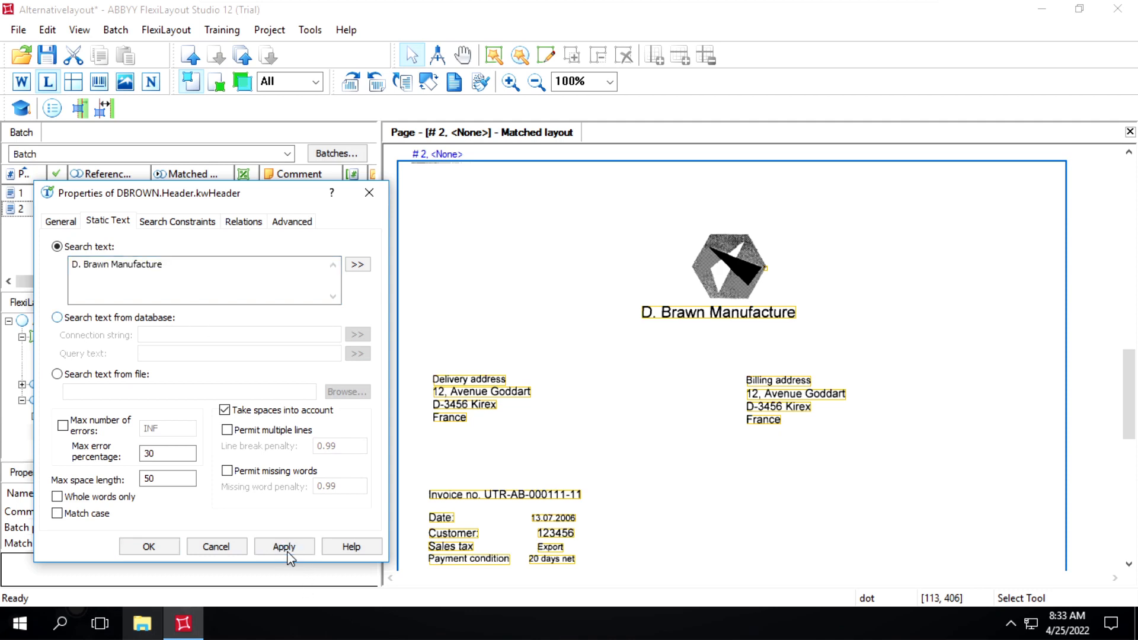
# Confirm the kwHeader properties and set the label text of DBROWN's InvoiceNumber element to "Invoice no.".
pyautogui.click(149, 547)
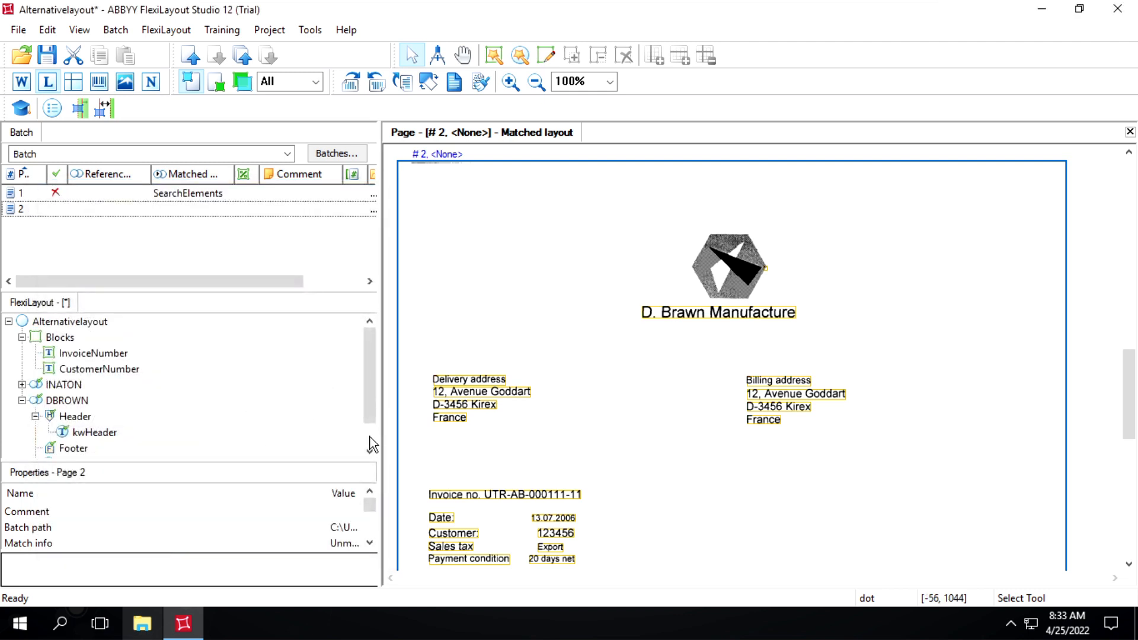
pyautogui.scroll(-1, 370, 436)
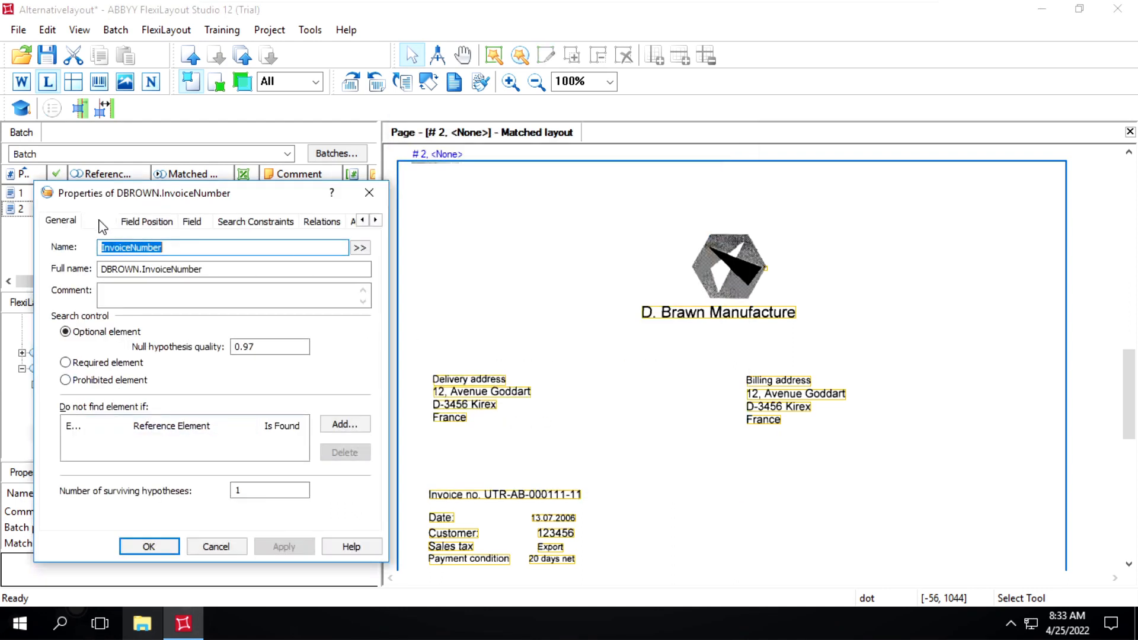
pyautogui.click(96, 221)
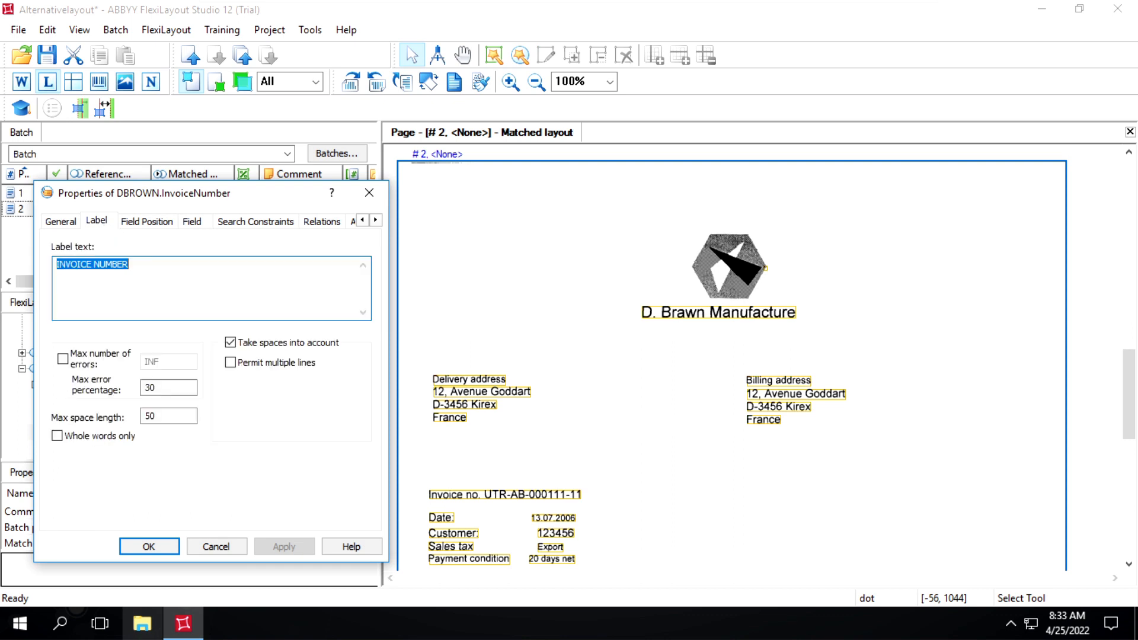
pyautogui.click(131, 264)
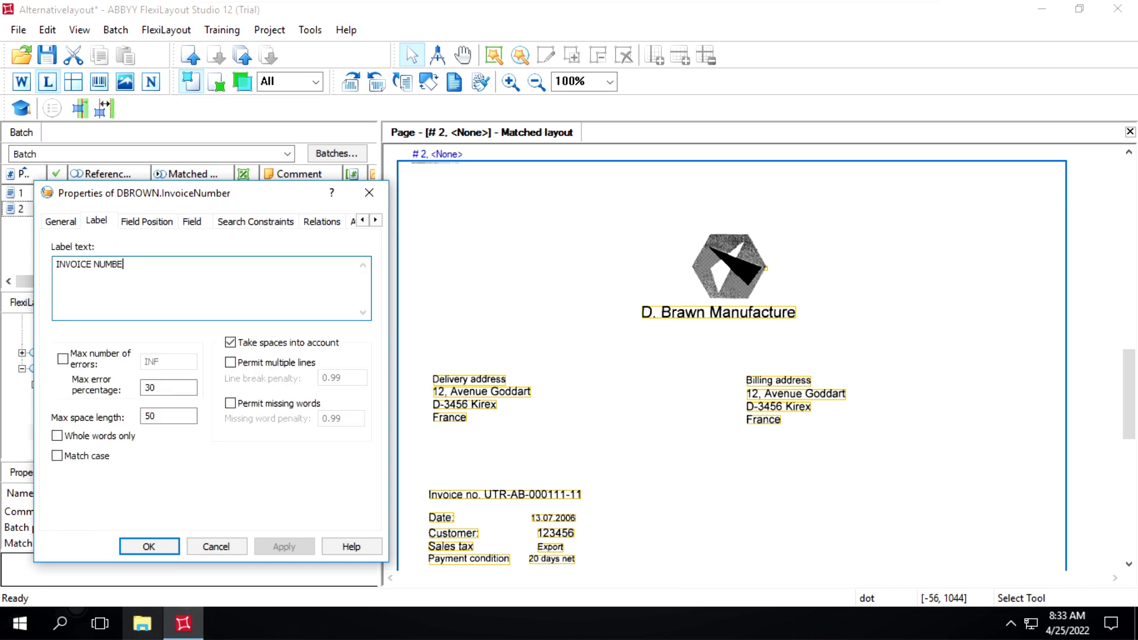
pyautogui.press('BackSpace')
pyautogui.press('BackSpace')
pyautogui.press('BackSpace')
pyautogui.press('BackSpace')
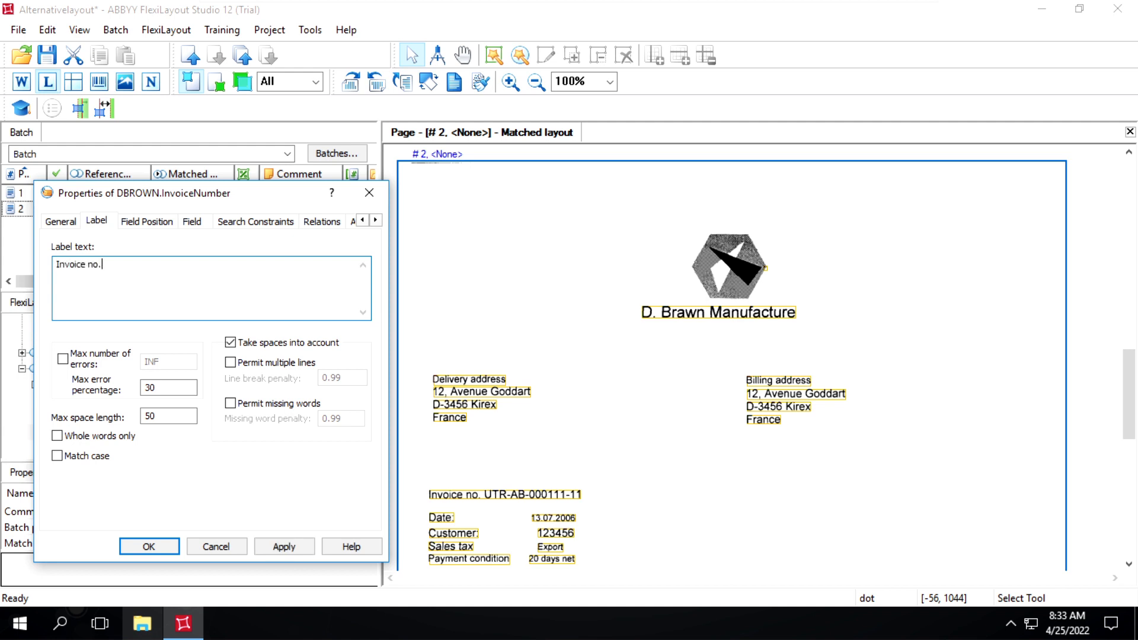
# Set the InvoiceNumber field position to Right of field name, then apply and confirm the element's properties.
pyautogui.click(148, 223)
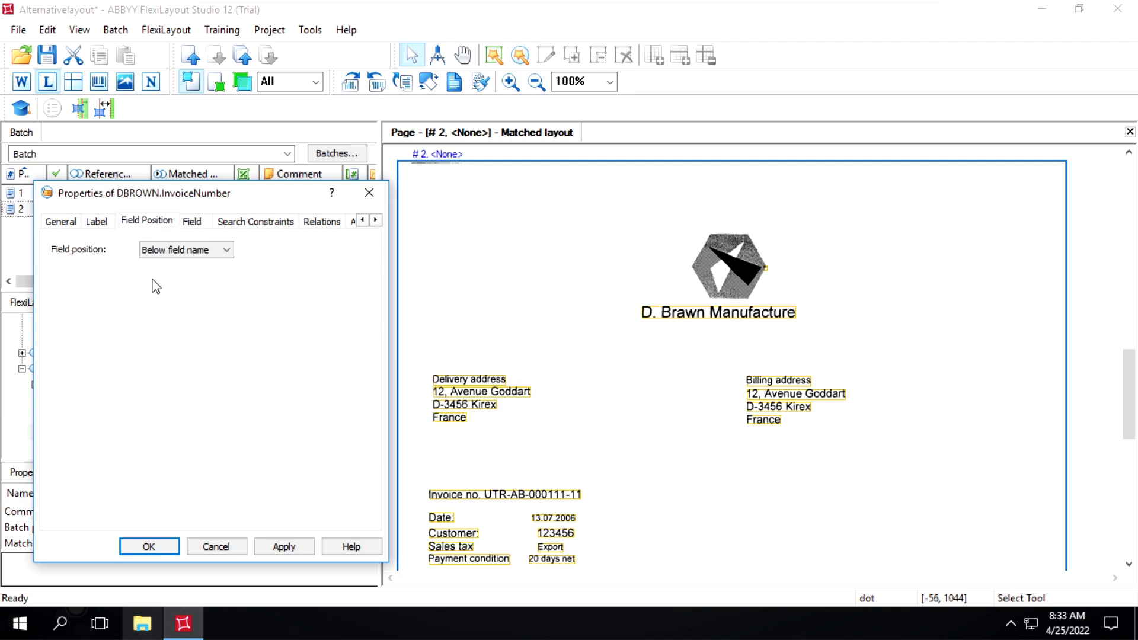
pyautogui.click(206, 249)
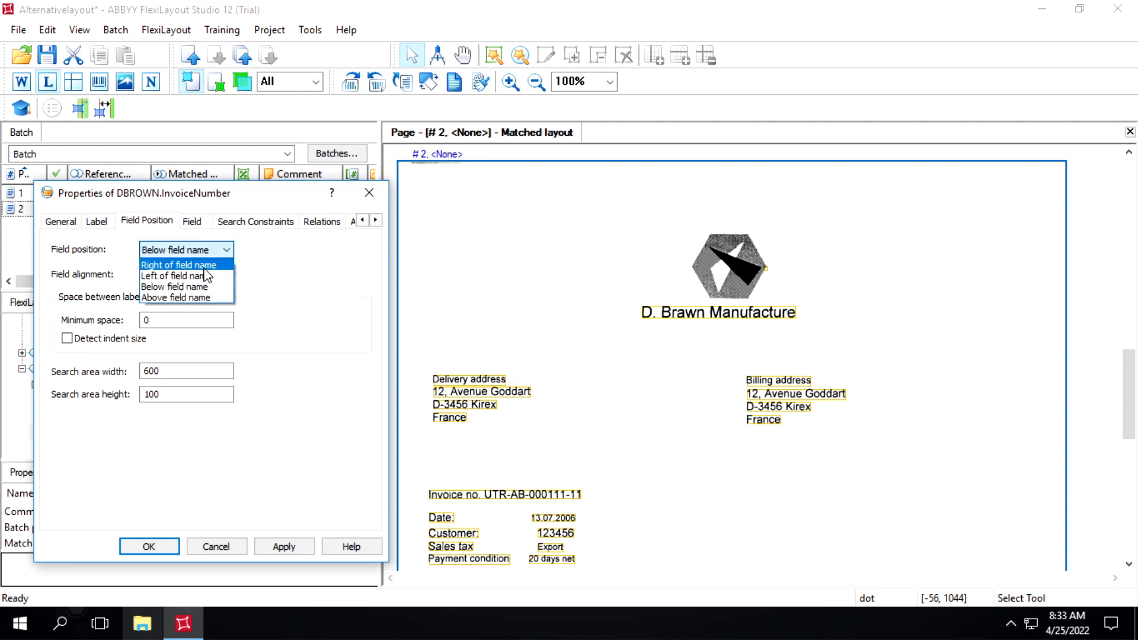
pyautogui.click(203, 267)
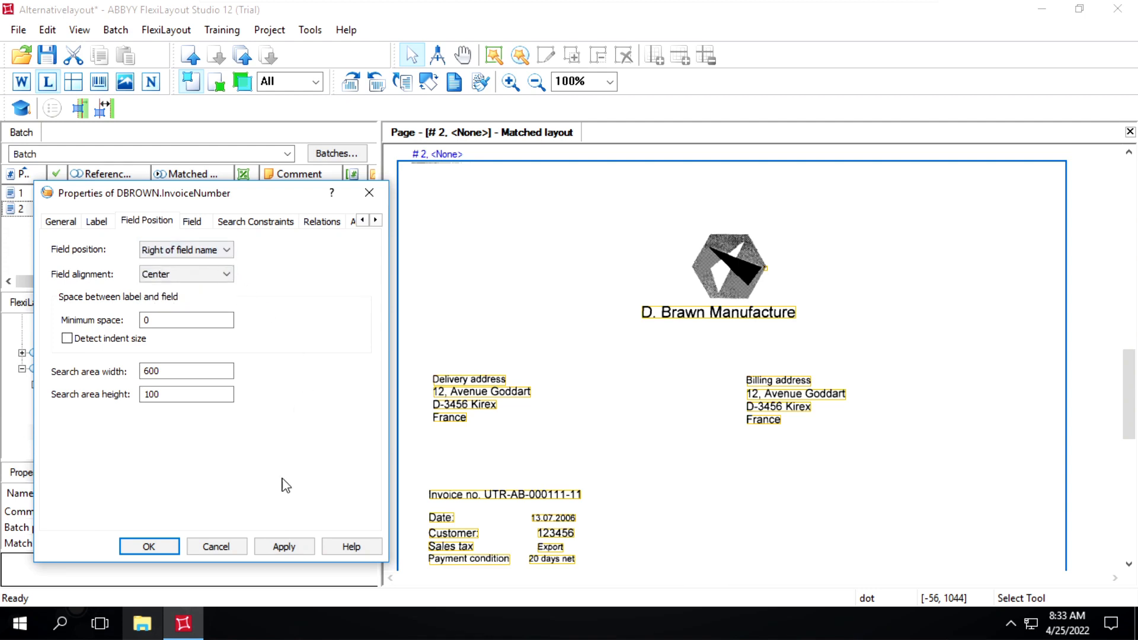
pyautogui.click(271, 548)
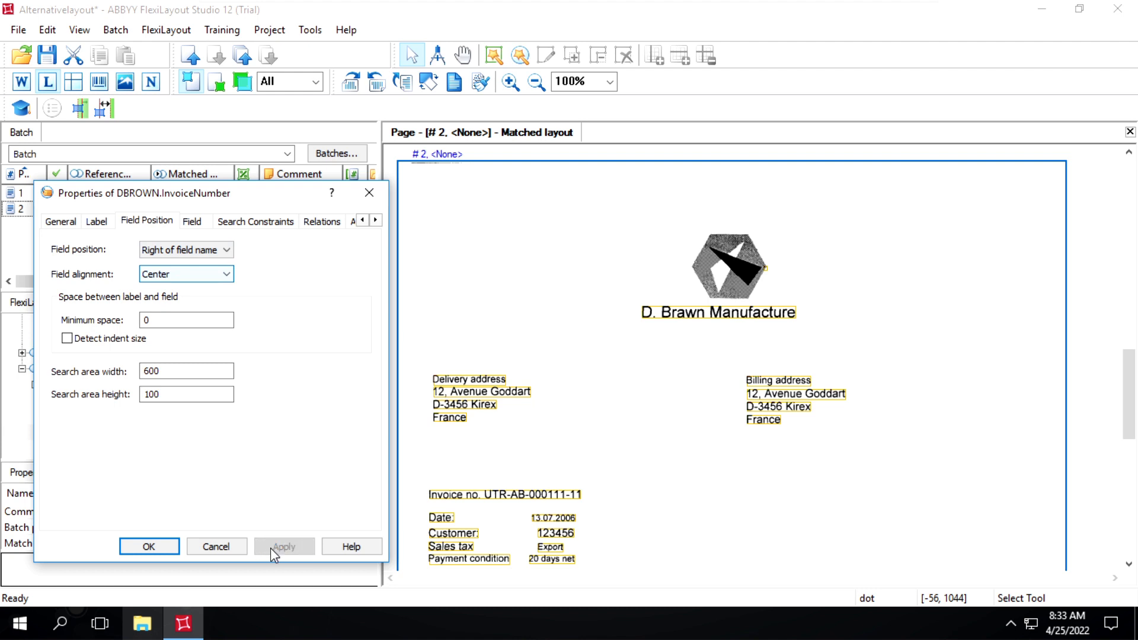
pyautogui.click(145, 546)
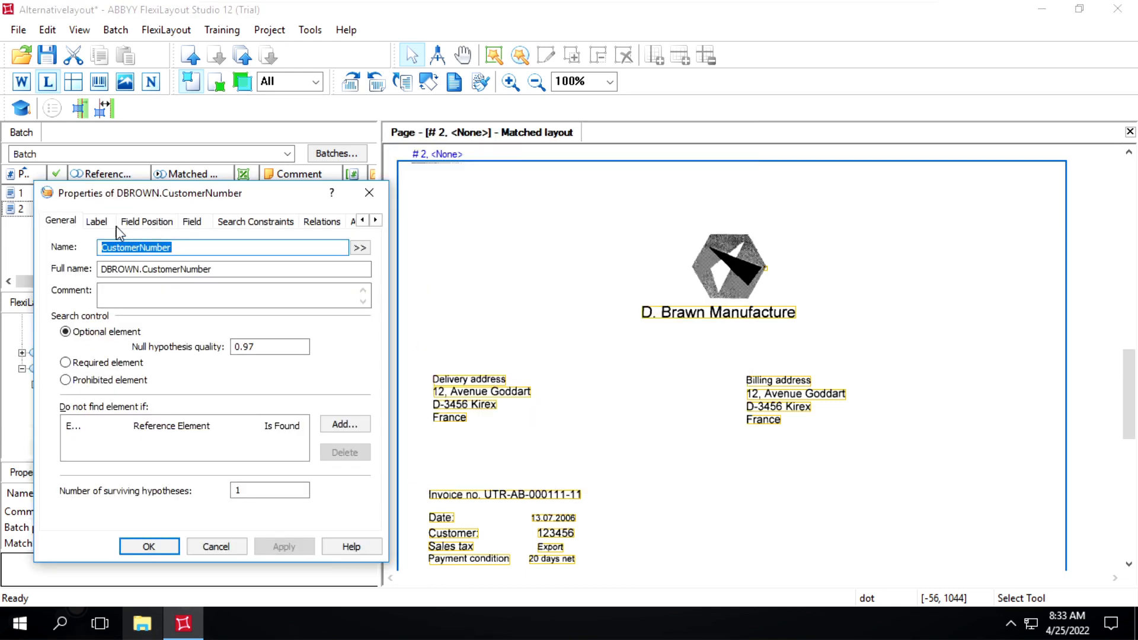
pyautogui.click(98, 224)
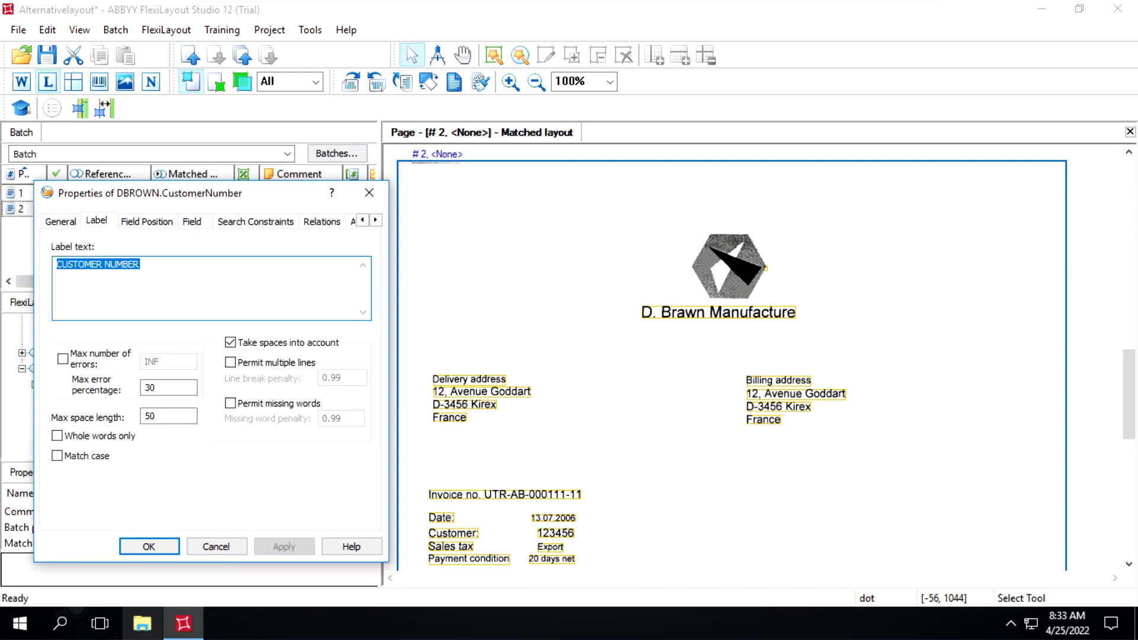
pyautogui.click(142, 265)
pyautogui.press('BackSpace')
pyautogui.press('BackSpace')
pyautogui.press('BackSpace')
pyautogui.press('BackSpace')
pyautogui.press('BackSpace')
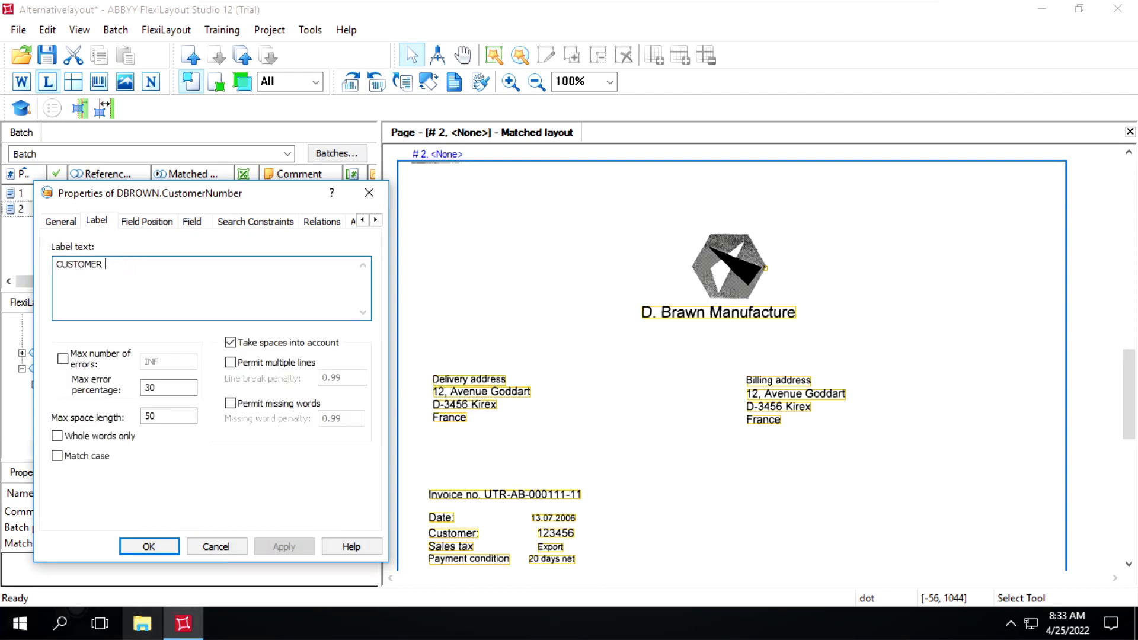
pyautogui.press('BackSpace')
pyautogui.press('BackSpace')
pyautogui.press('BackSpace')
pyautogui.press('BackSpace')
pyautogui.press('BackSpace')
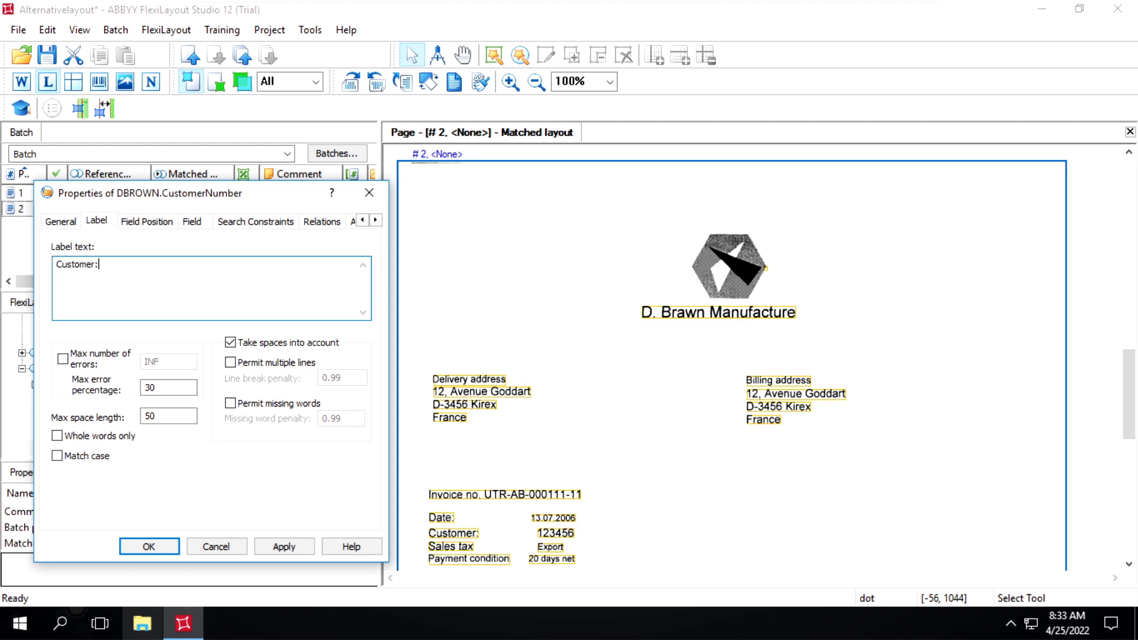
# Set the CustomerNumber field position to Right of field name, then apply and confirm the element's properties.
pyautogui.click(164, 225)
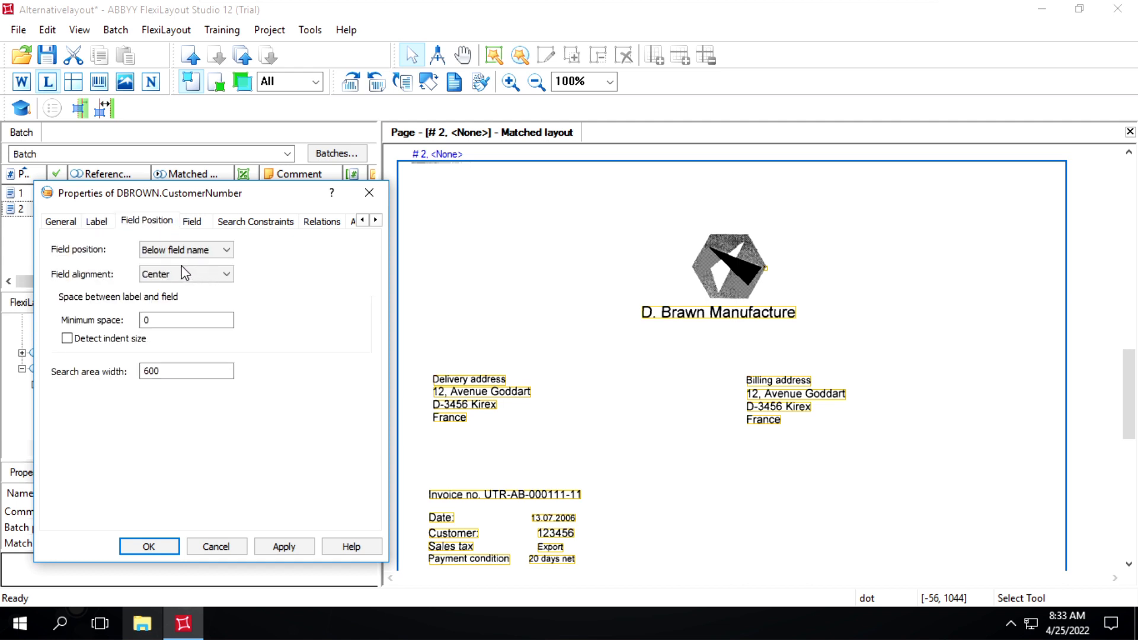
pyautogui.click(205, 248)
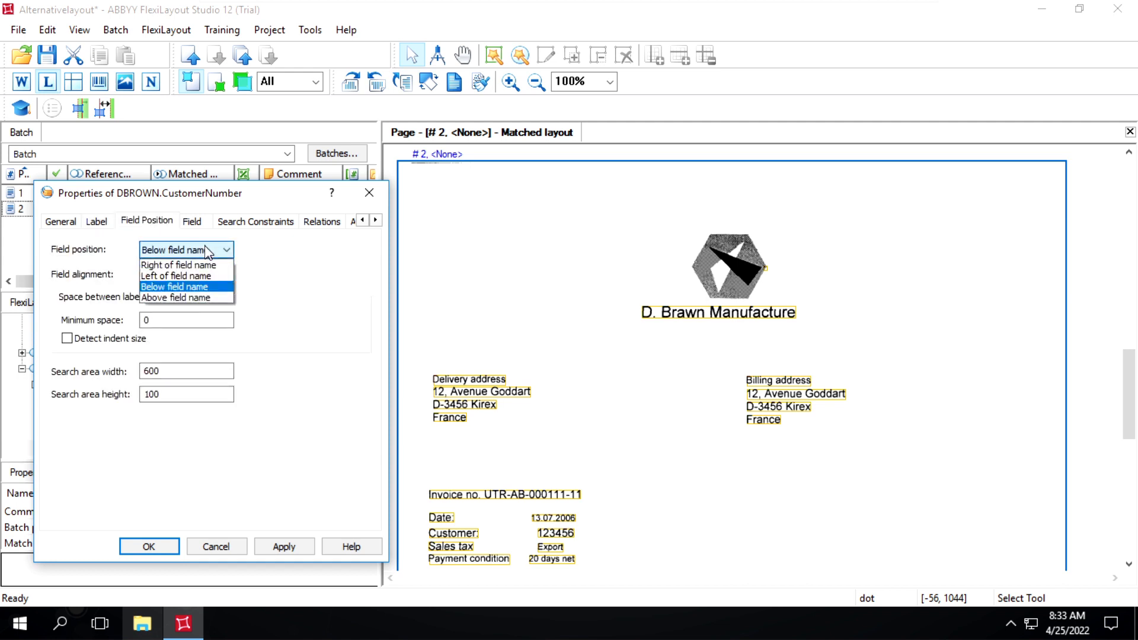
pyautogui.click(188, 266)
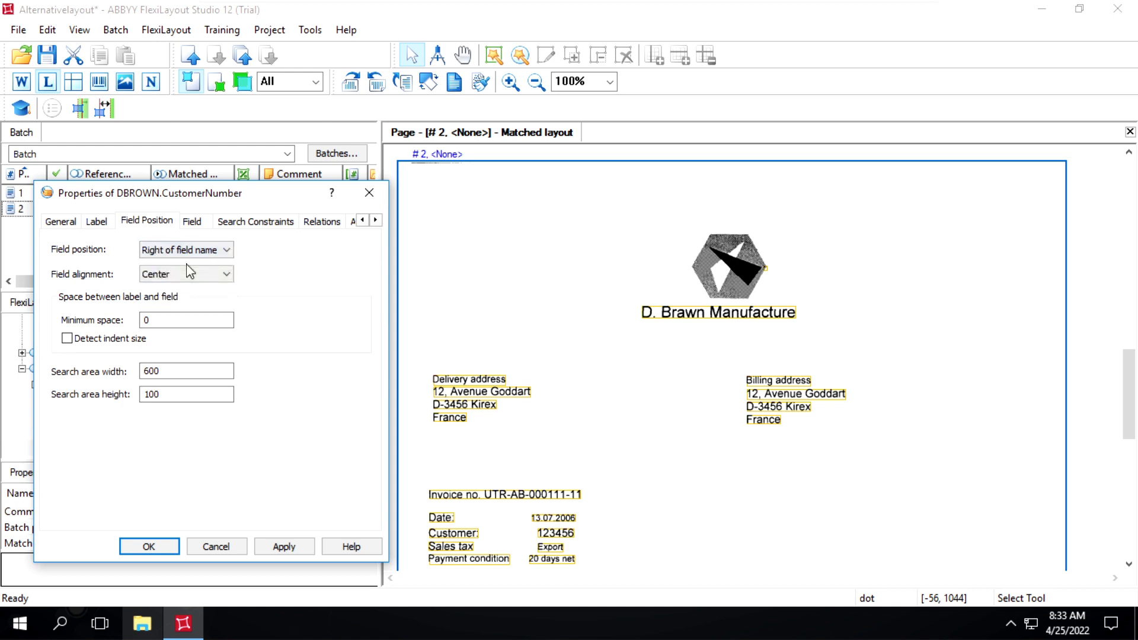
pyautogui.click(286, 548)
pyautogui.click(164, 548)
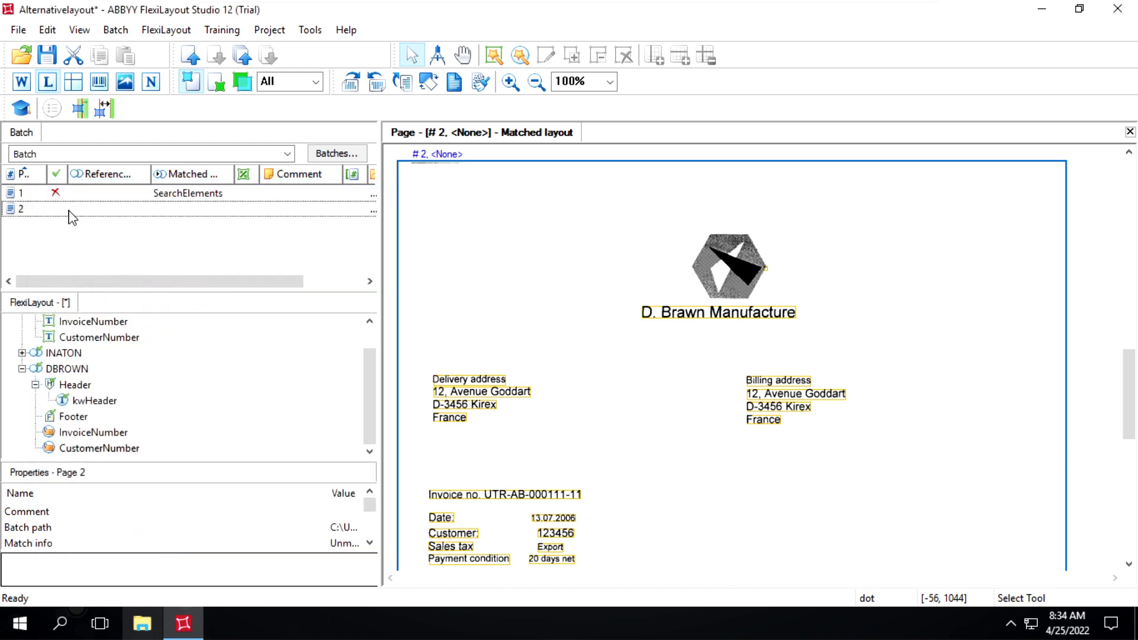
# Match page 2 of the batch against the FlexiLayout and inspect its InvoiceNumber and CustomerNumber hypotheses on the page.
pyautogui.click(70, 213)
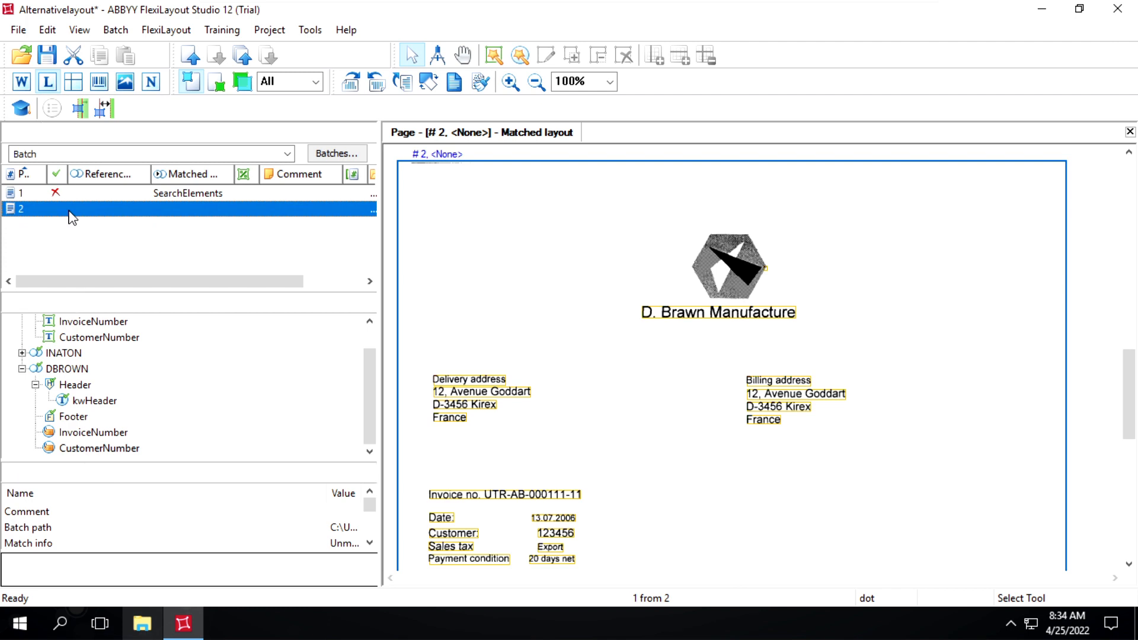
pyautogui.rightClick(70, 213)
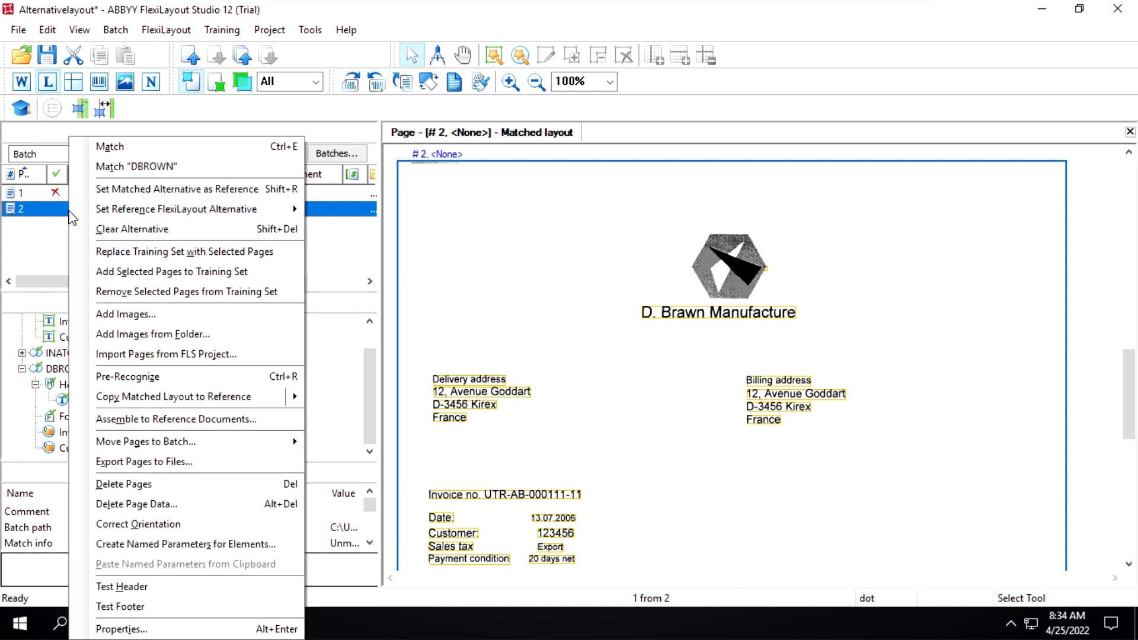
pyautogui.click(105, 147)
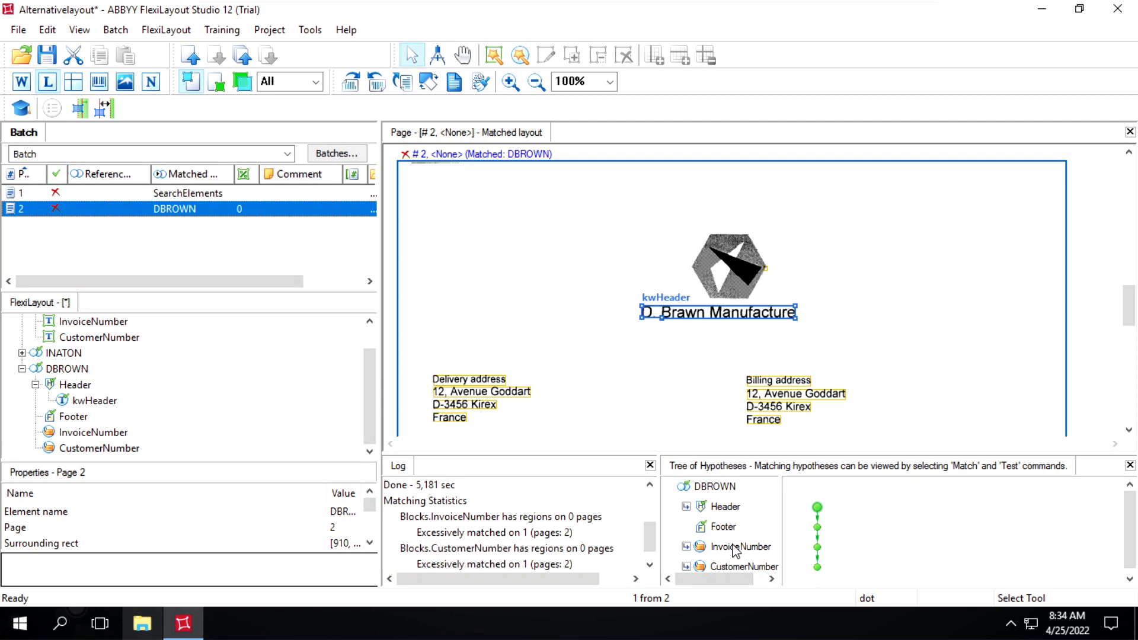
pyautogui.click(735, 546)
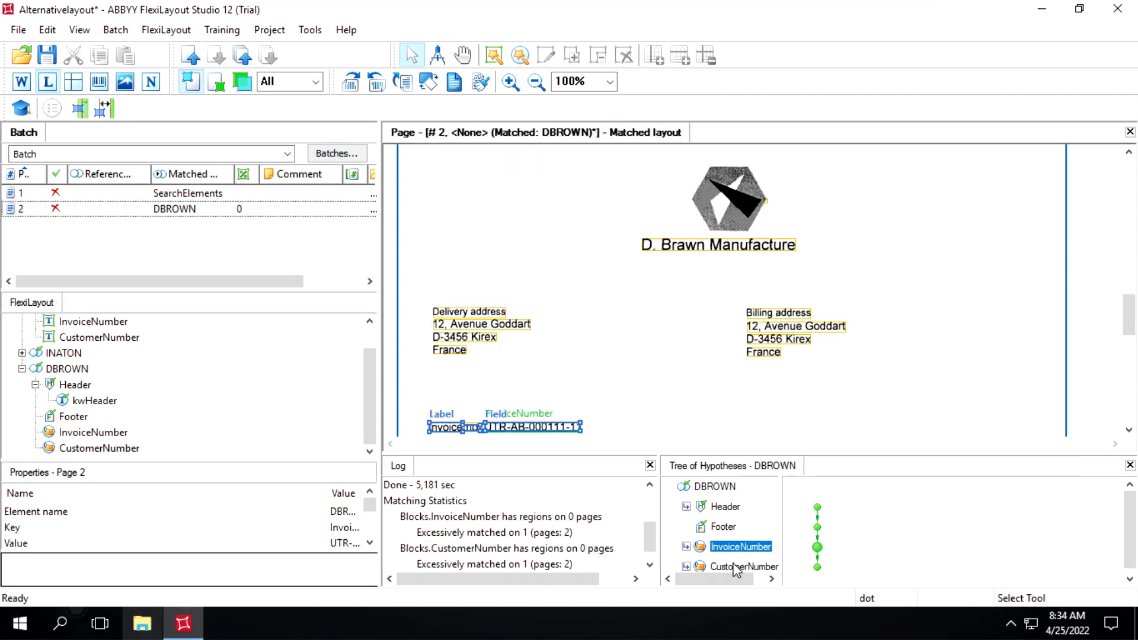
pyautogui.click(735, 566)
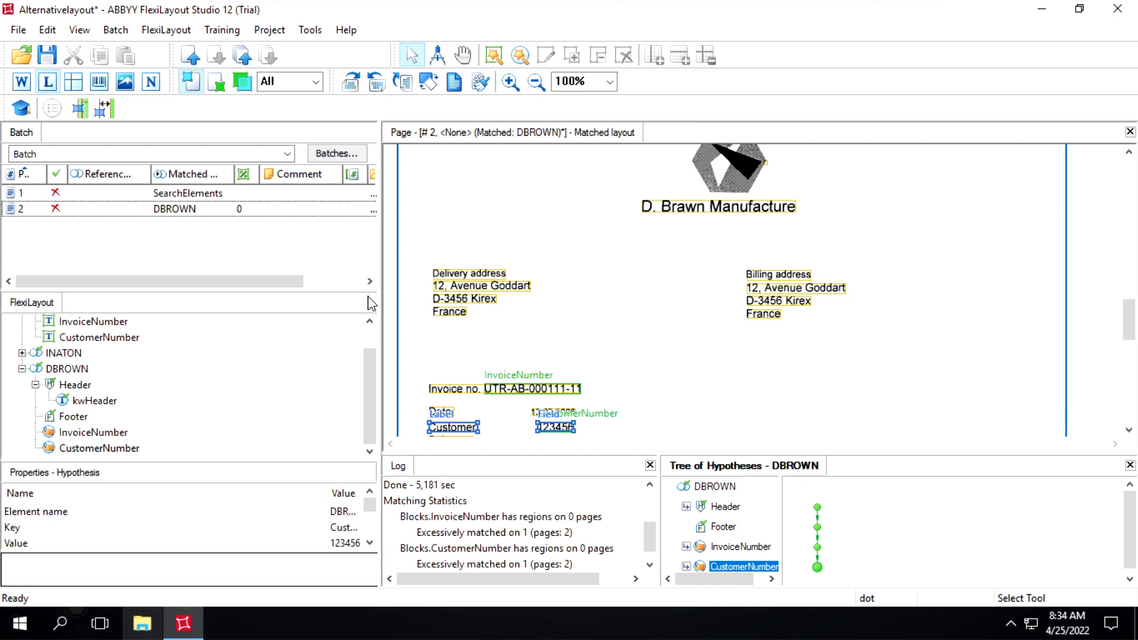
# Set INATON as the reference FlexiLayout alternative for page 1 of the batch.
pyautogui.click(58, 195)
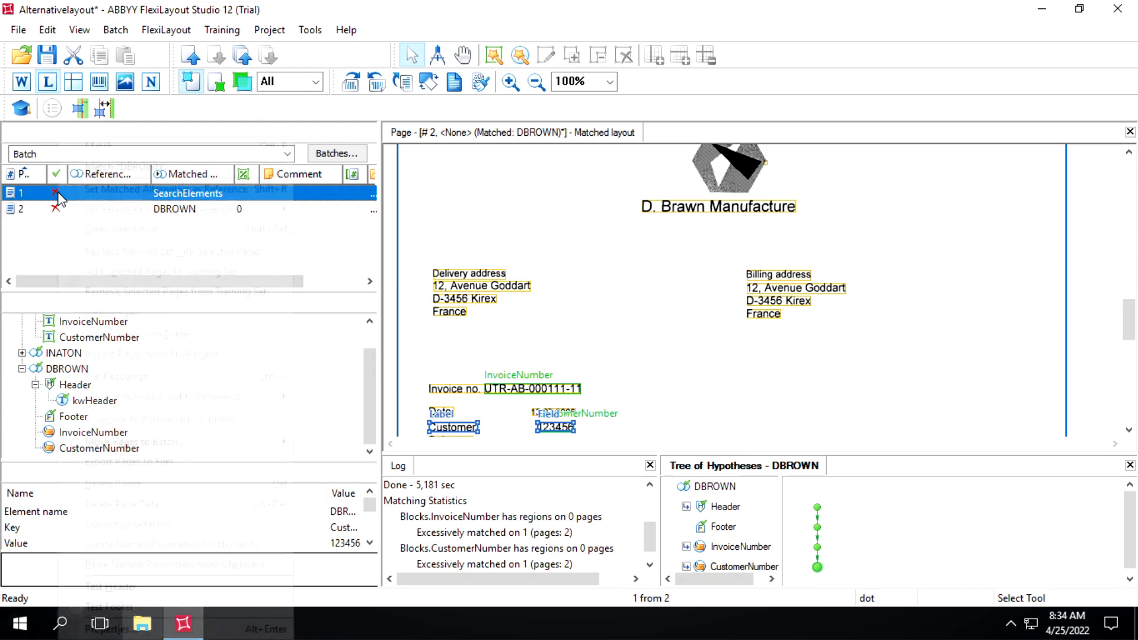
pyautogui.rightClick(57, 198)
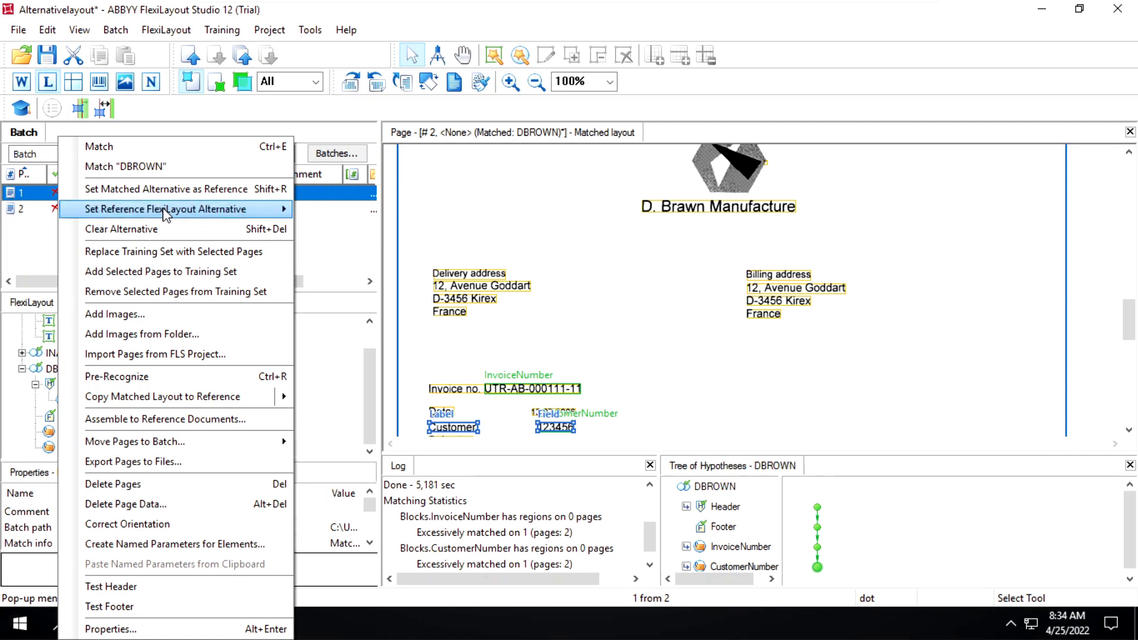
pyautogui.moveTo(217, 214)
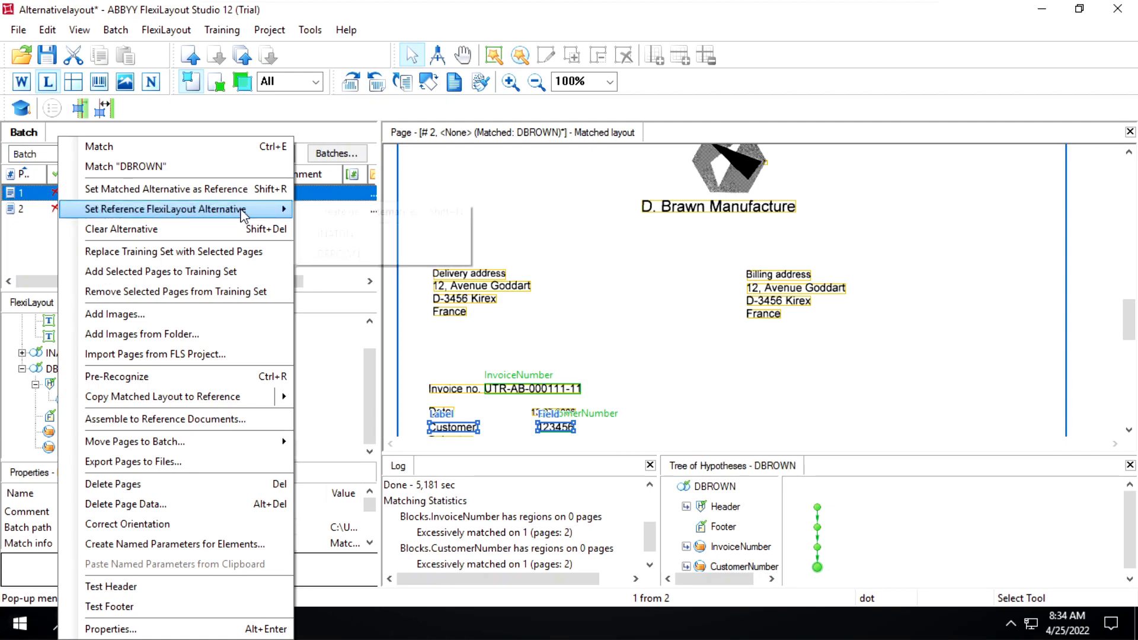
pyautogui.click(333, 235)
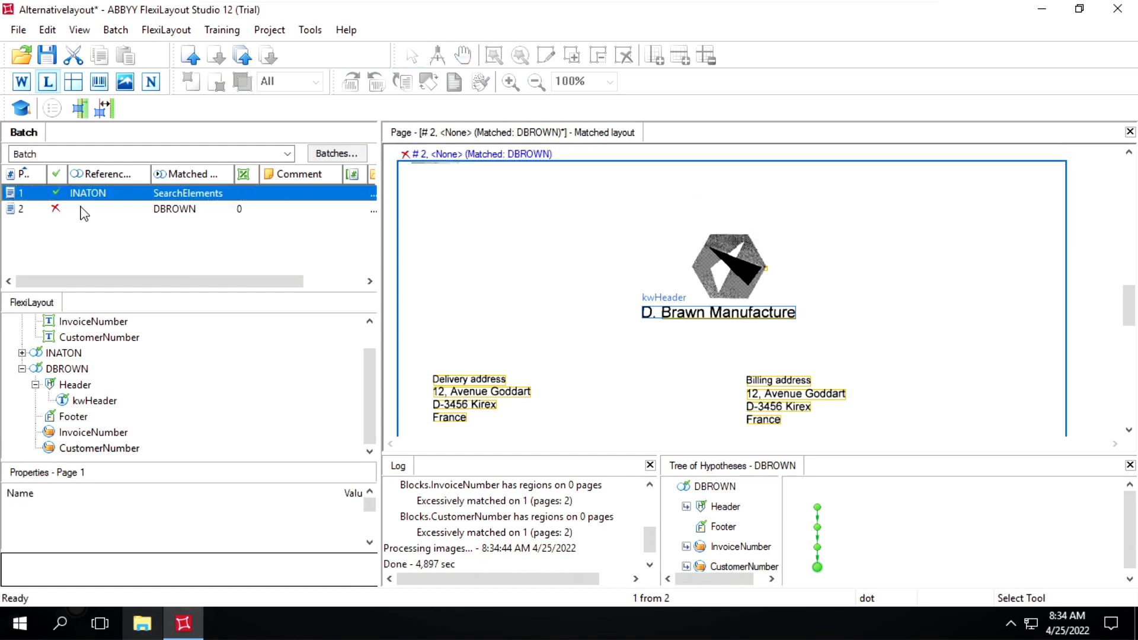
# Set DBROWN as the reference FlexiLayout alternative for page 2 of the batch.
pyautogui.click(84, 210)
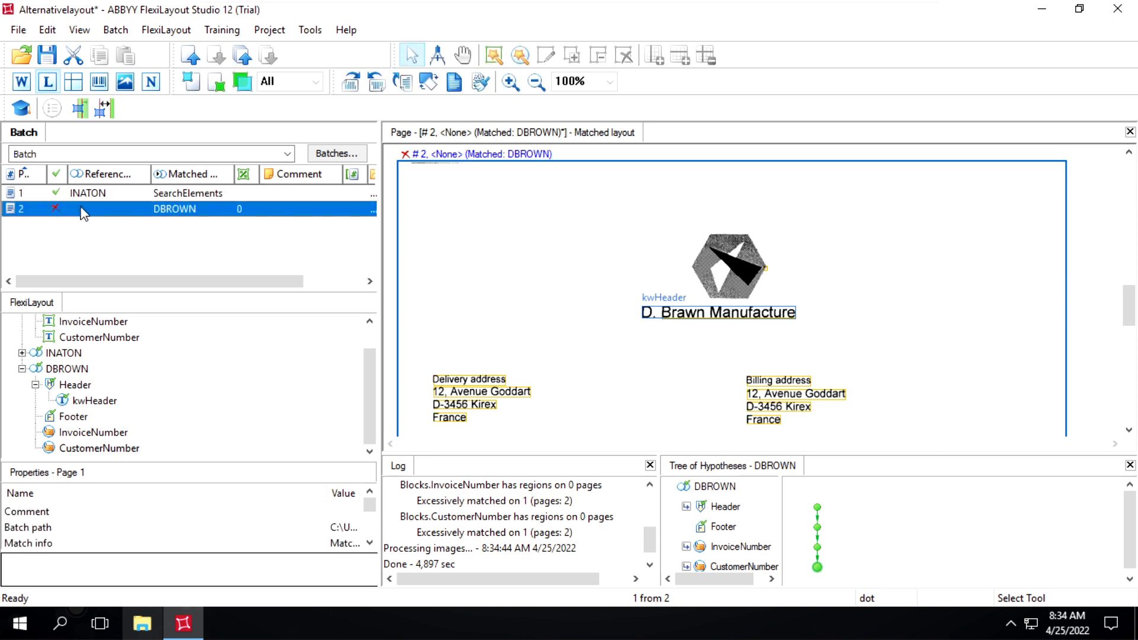
pyautogui.rightClick(84, 212)
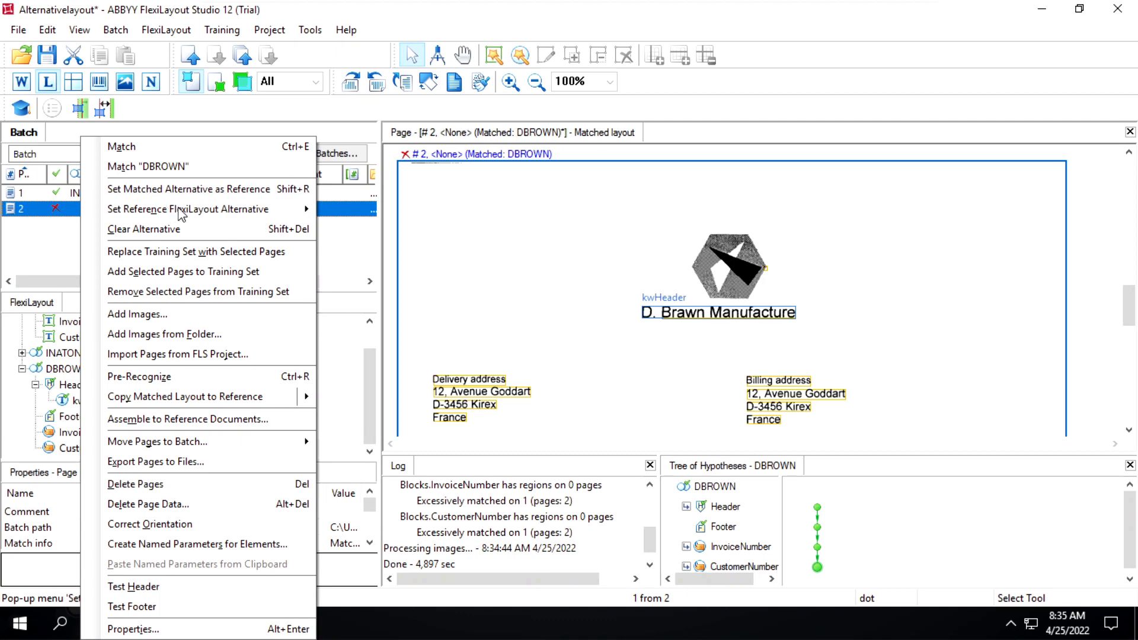
pyautogui.moveTo(180, 212)
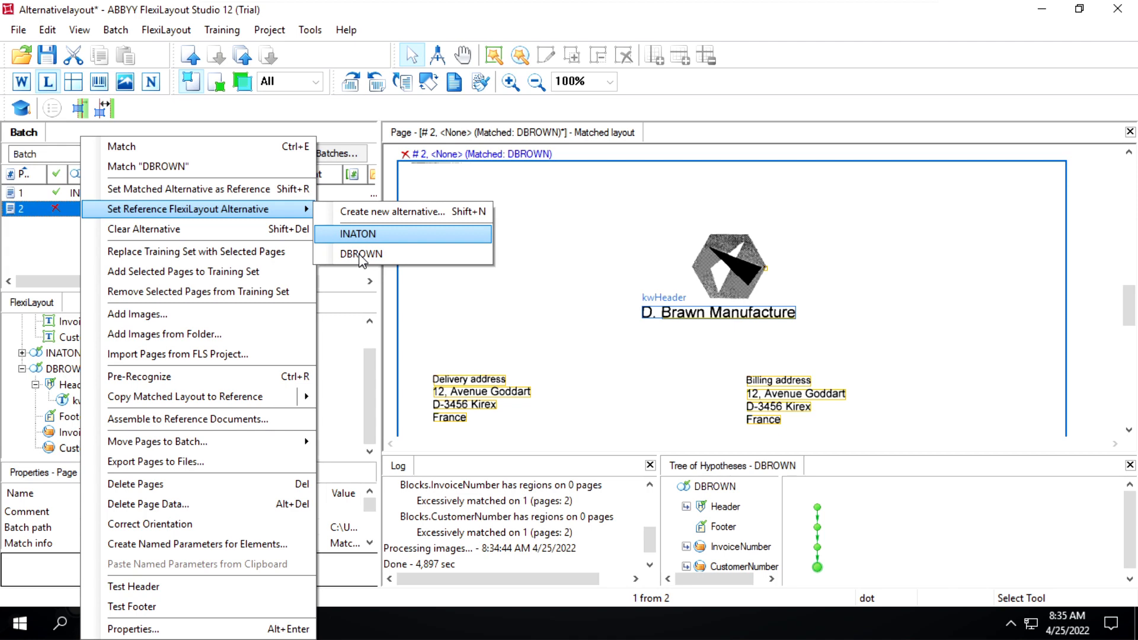
pyautogui.click(361, 255)
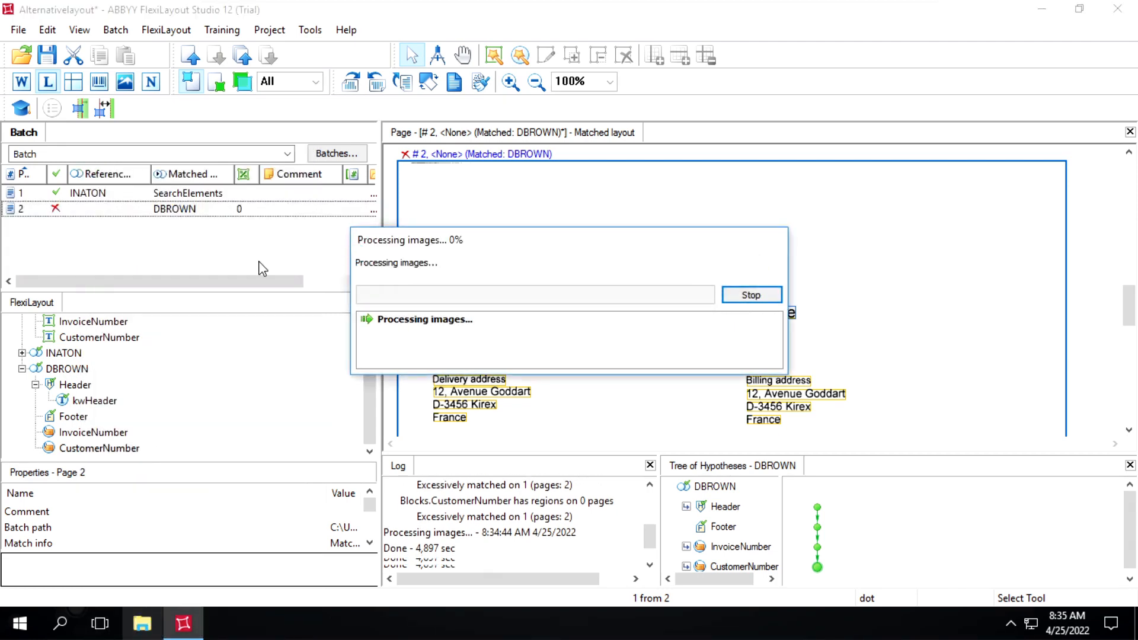